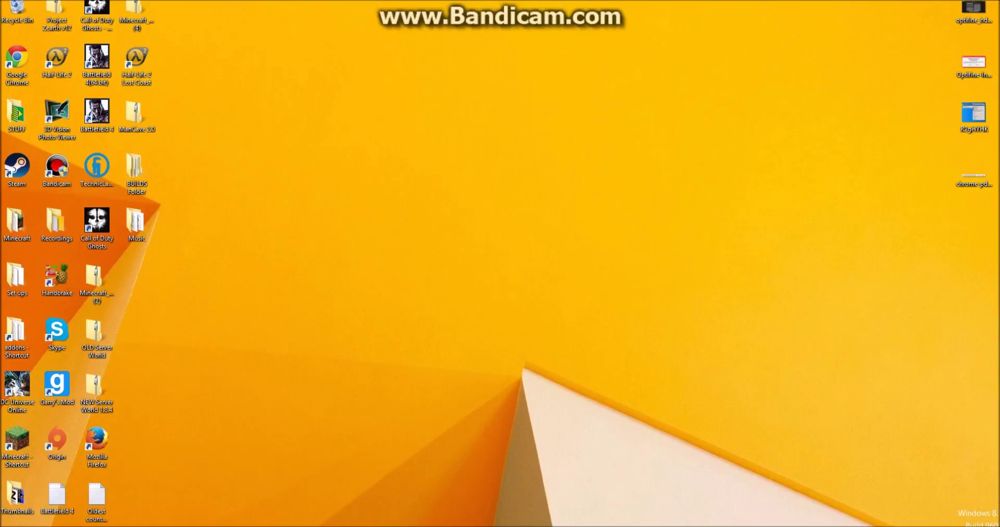
Step: Bring the Minecraft window back onto the desktop, move it higher, and resume the world
key(alt+Tab)
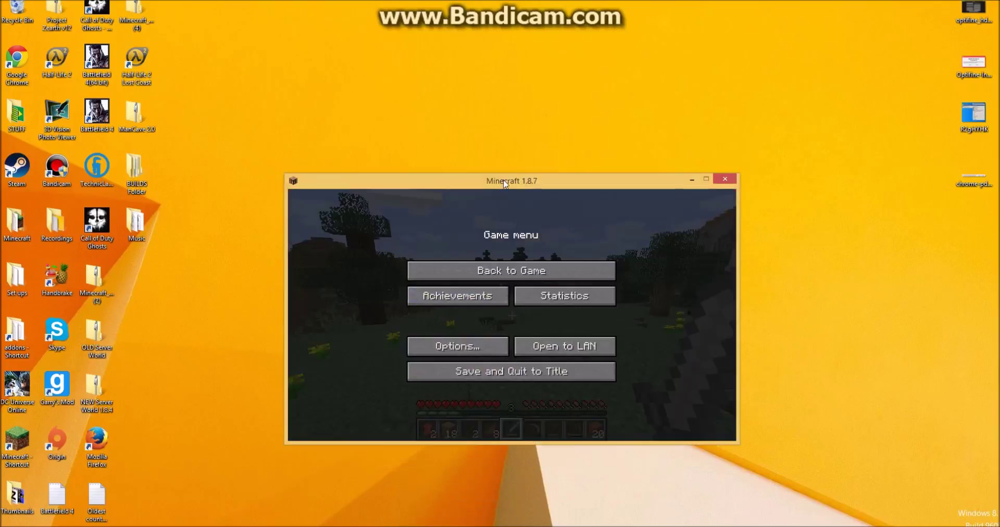
drag(504, 183, 496, 106)
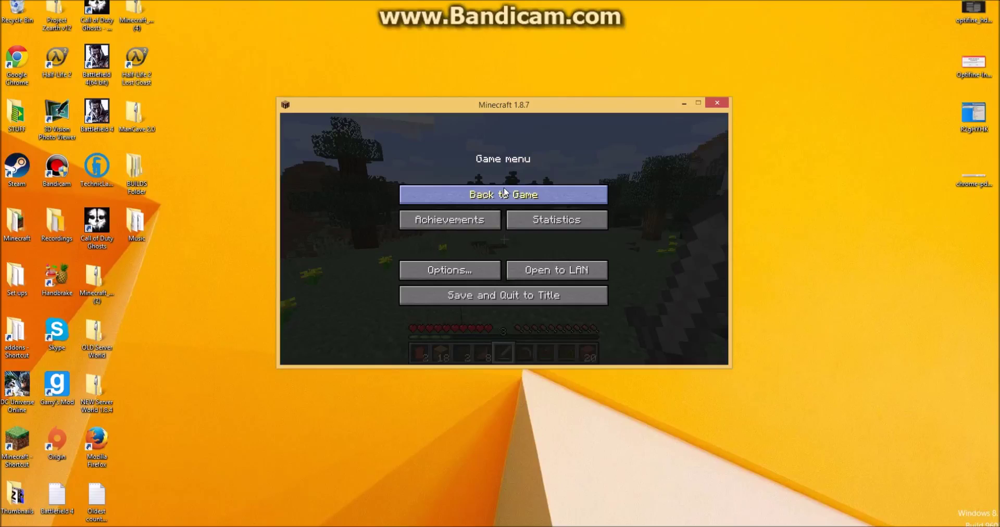
click(504, 191)
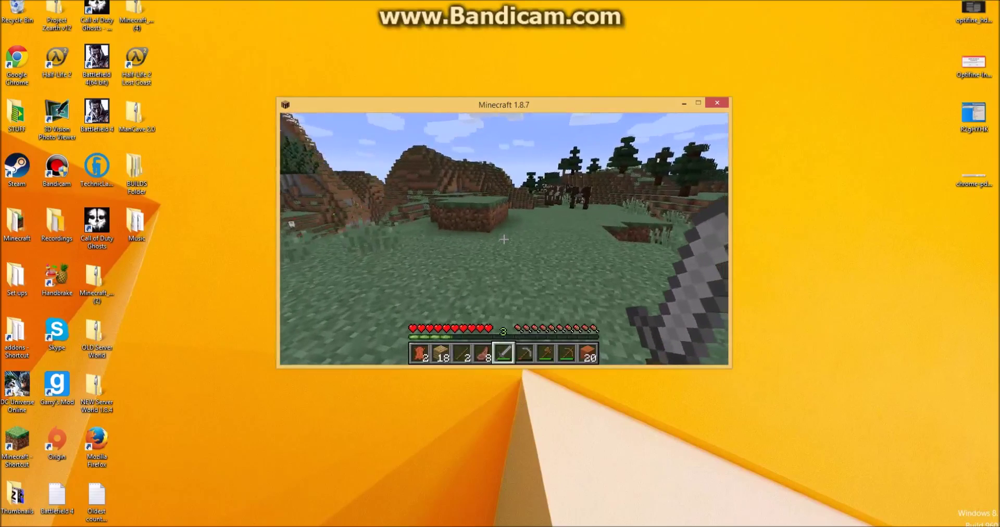
Step: Flash the F3 debug overlay, walk forward past the dirt block into the field, then pause
key(F3)
key(F3)
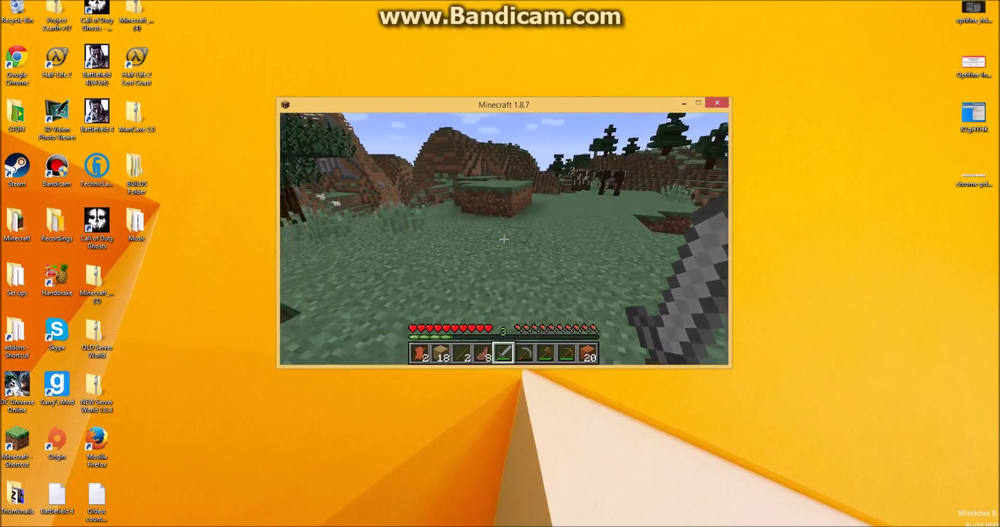
key(w)
key(w)
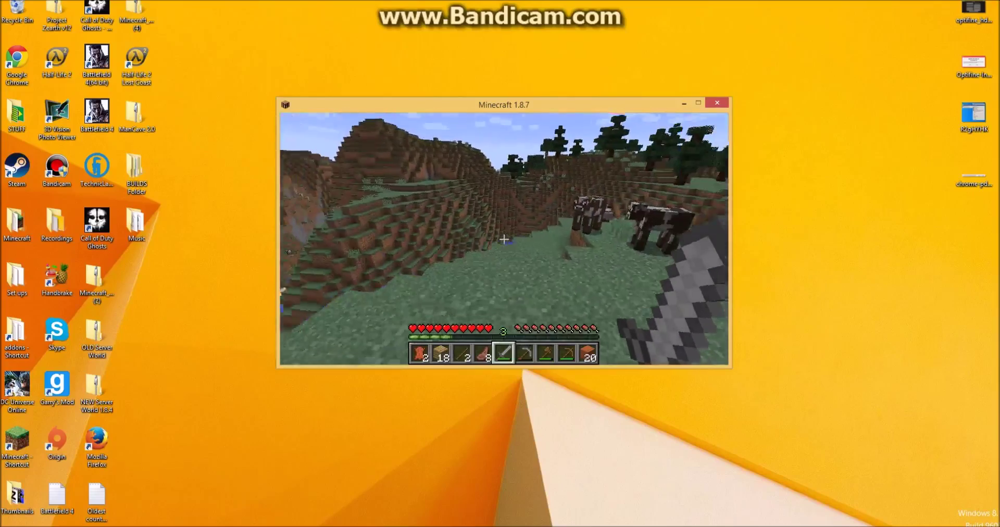
key(w)
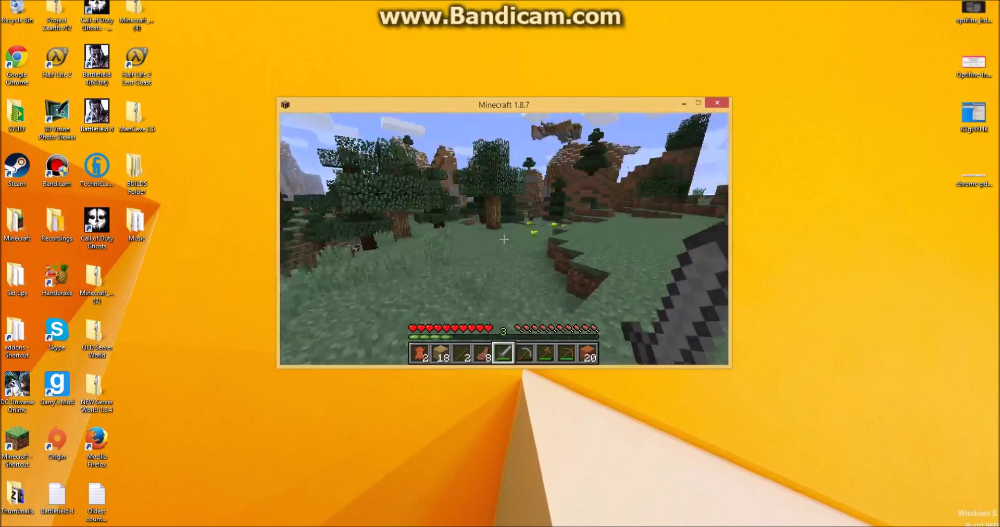
key(w)
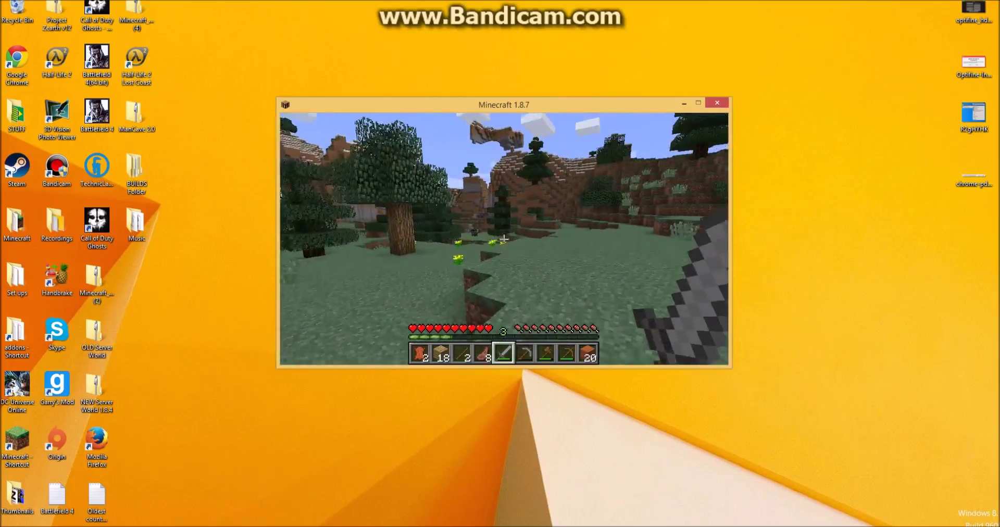
key(Escape)
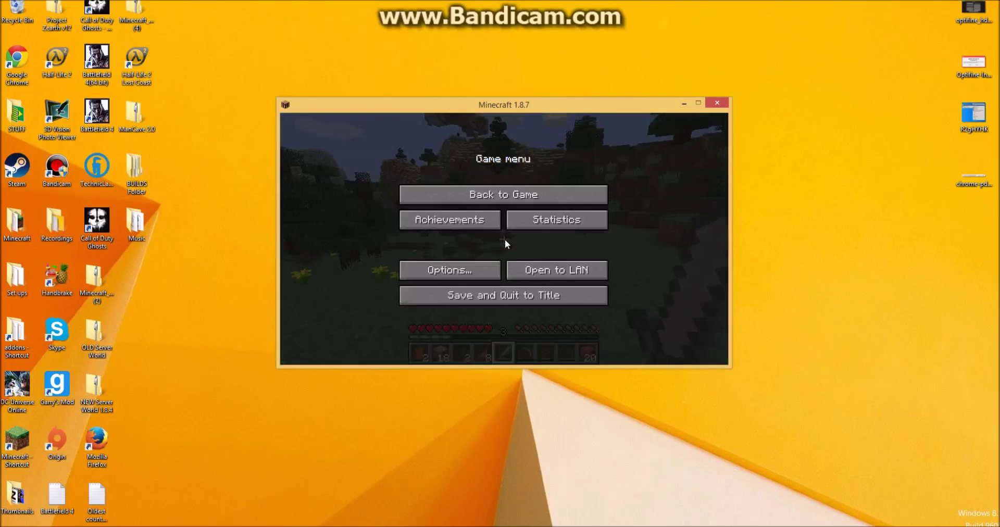
Step: In Options > Video Settings, drag Render Distance to 6 chunks and Max Framerate to Unlimited
click(484, 270)
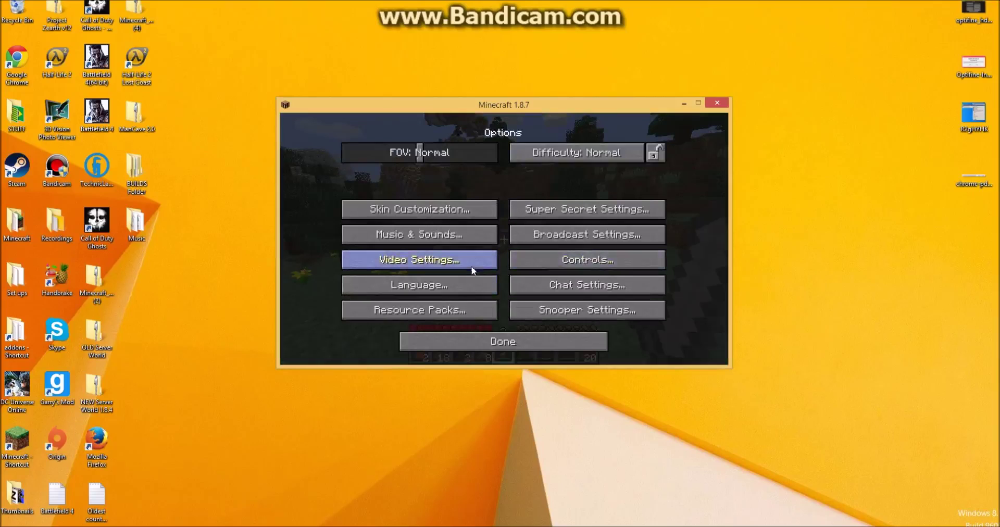
click(469, 266)
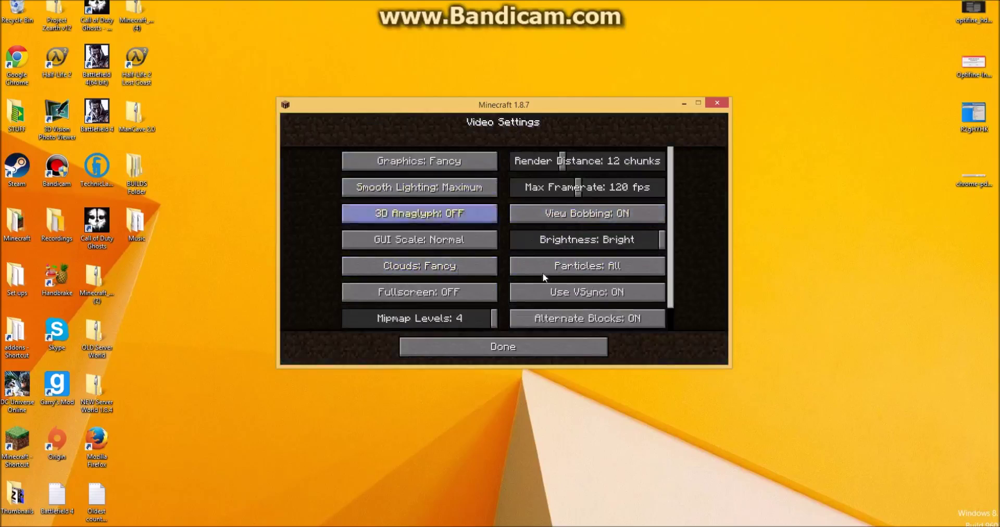
mouse_move(670, 225)
mouse_down()
mouse_move(669, 259)
mouse_move(671, 206)
mouse_up()
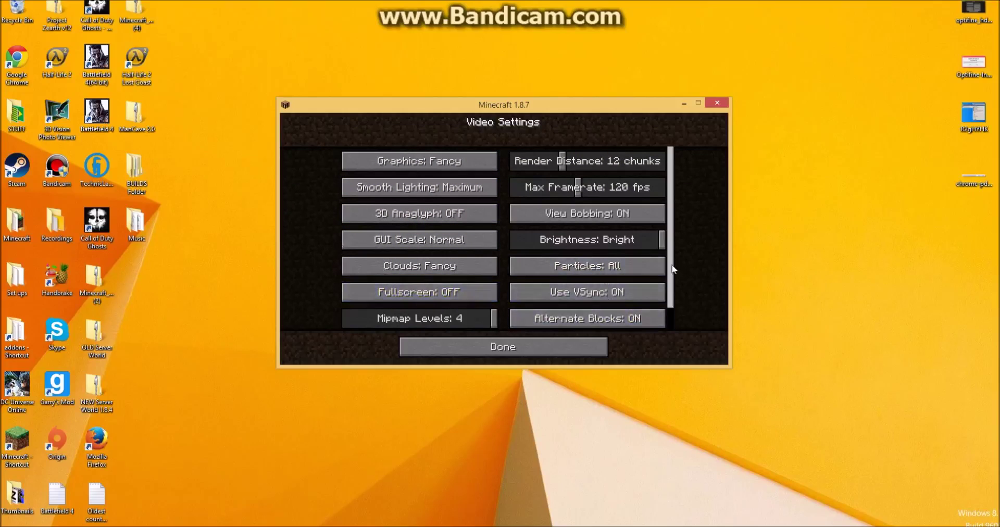
scroll(672, 268, down, 1)
scroll(671, 212, up, 1)
drag(561, 161, 534, 166)
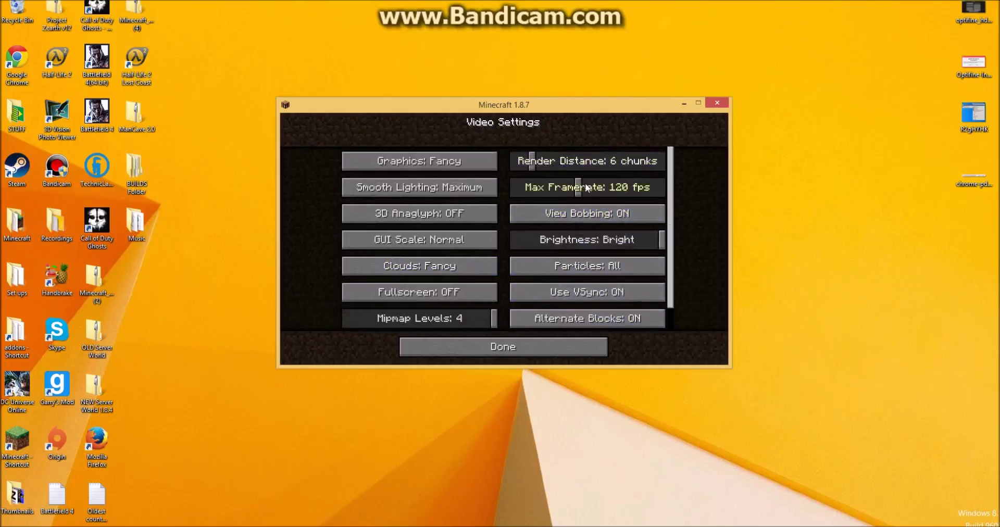
drag(580, 186, 661, 189)
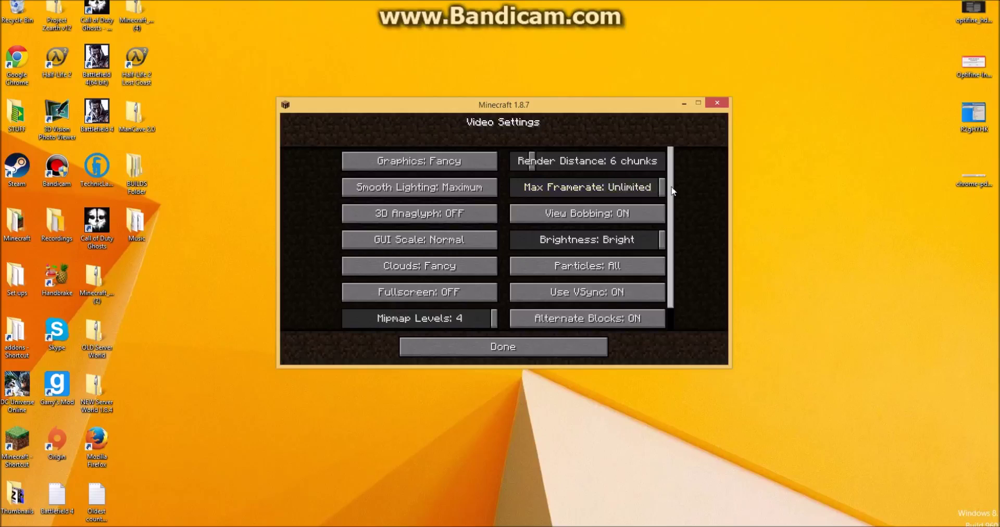
Step: Set Graphics to Fast, Smooth Lighting to OFF, and Particles to Minimal
click(450, 165)
click(465, 196)
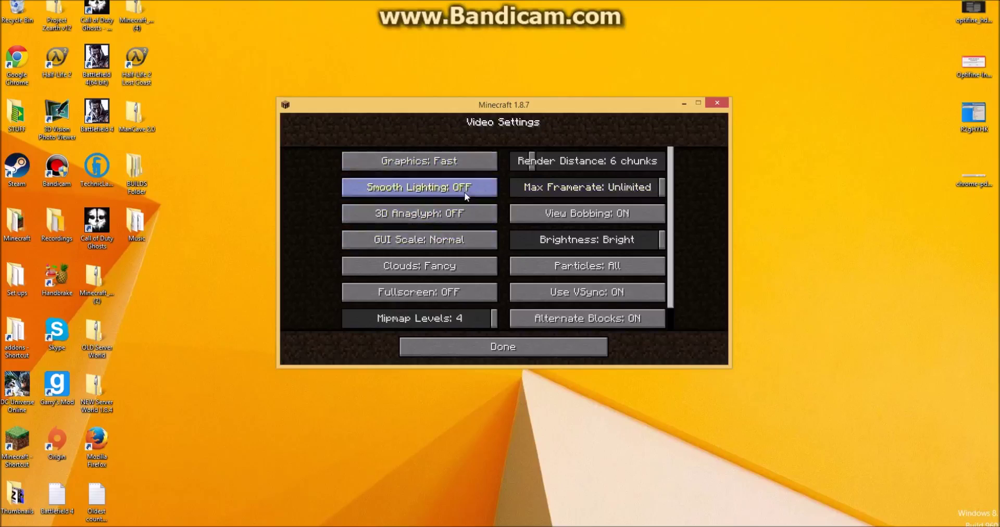
click(465, 196)
click(465, 196)
click(465, 196)
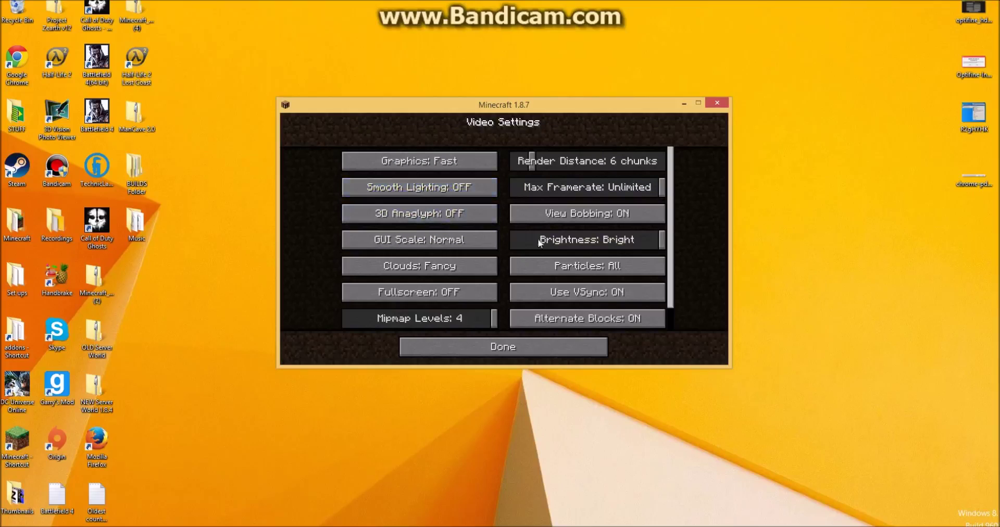
click(599, 271)
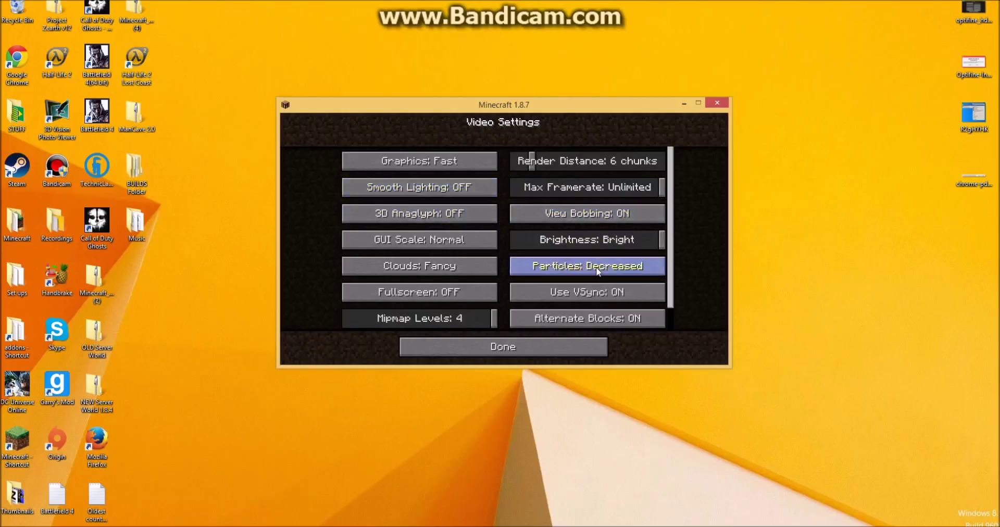
click(599, 271)
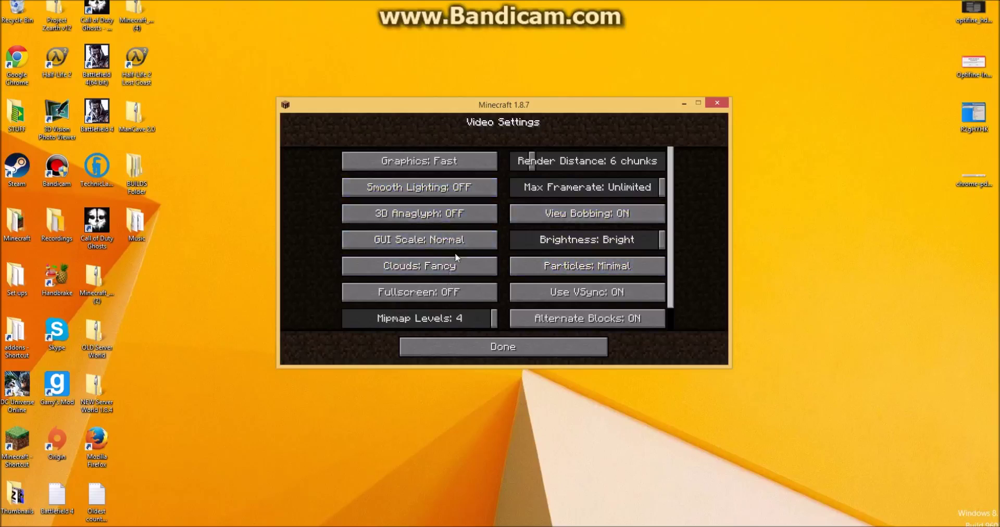
Step: Close Video Settings and Options with Done, then go Back to Game
scroll(646, 267, down, 1)
scroll(644, 260, up, 1)
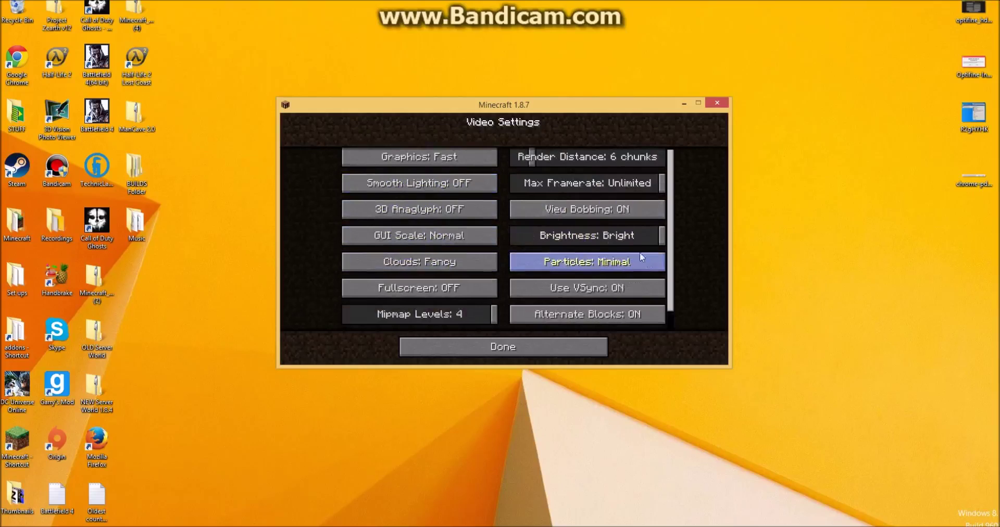
scroll(511, 177, up, 1)
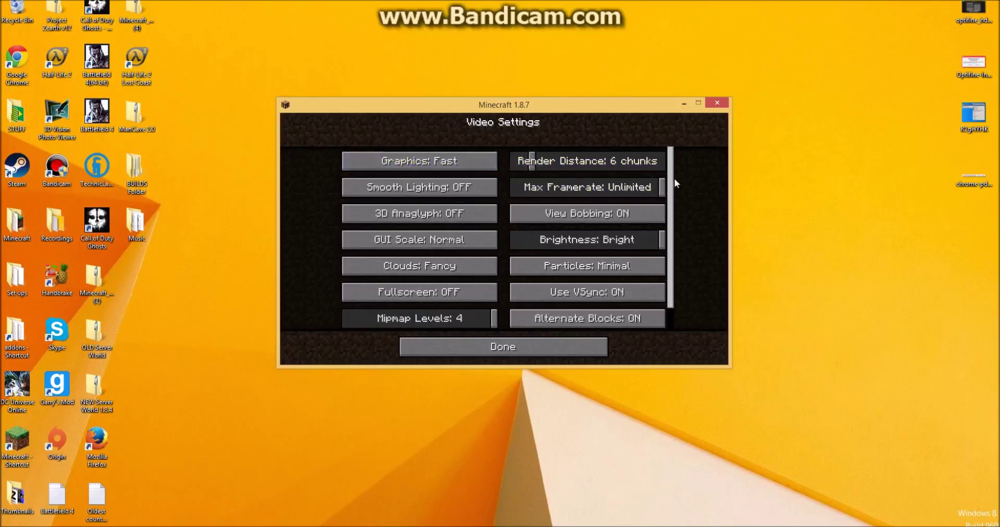
scroll(672, 184, down, 2)
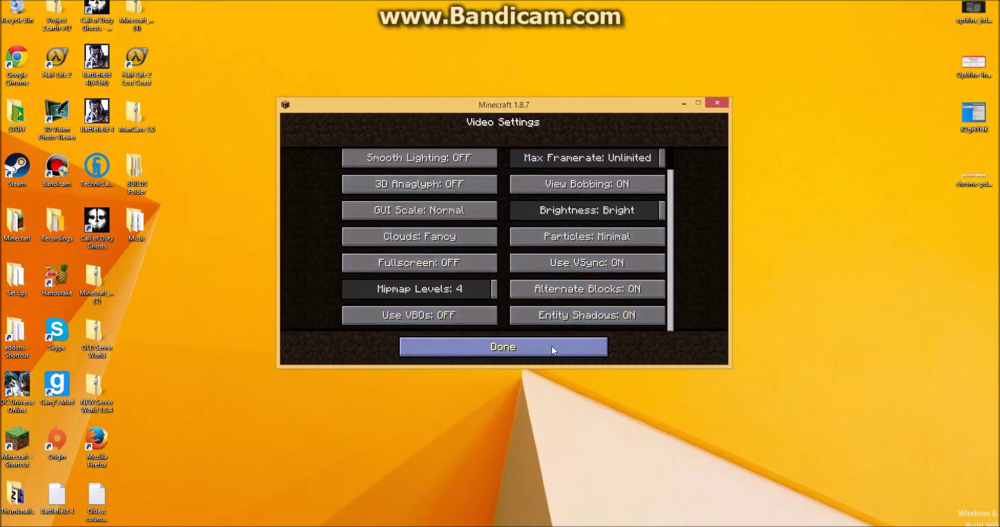
click(524, 342)
click(526, 345)
click(500, 195)
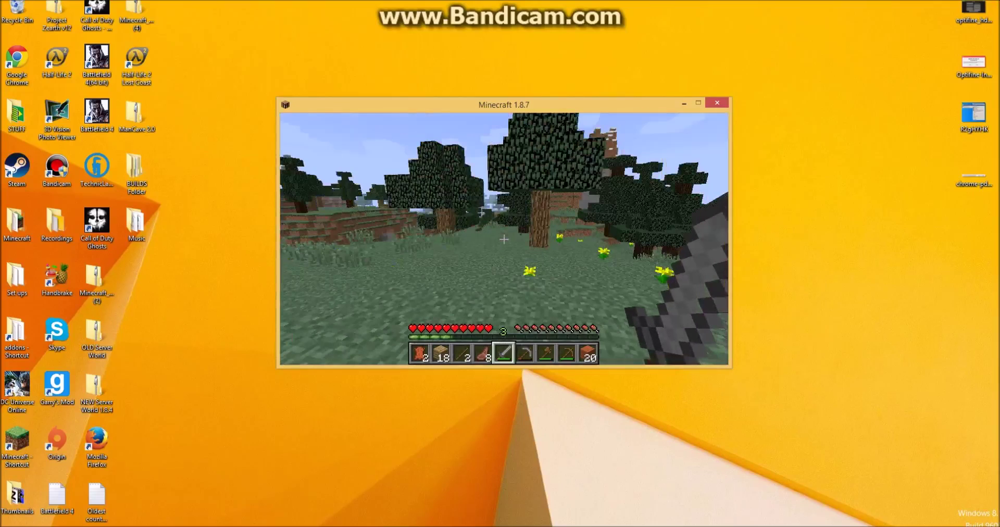
Step: With the F3 overlay showing, walk up the hill past the cow and cave, then pause
key(F3)
key(F3)
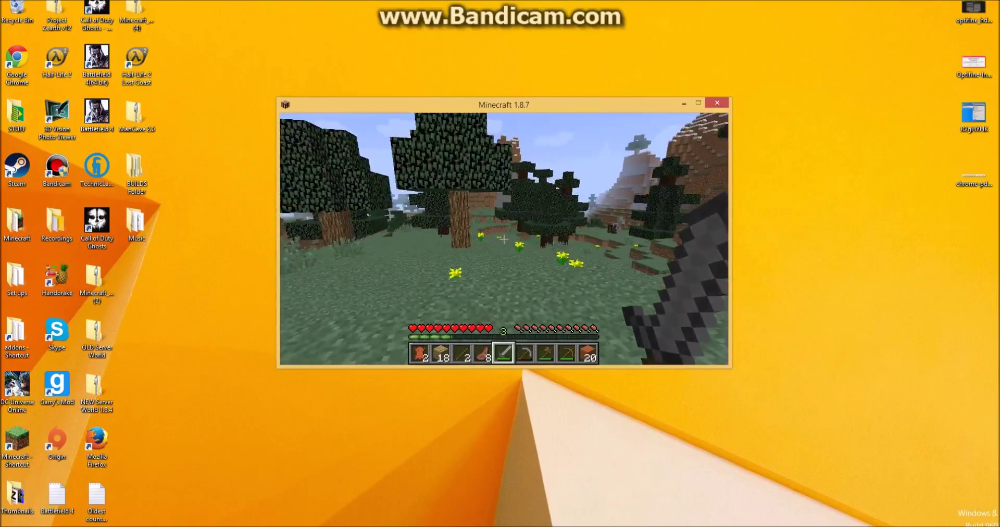
key(F3)
key(F3)
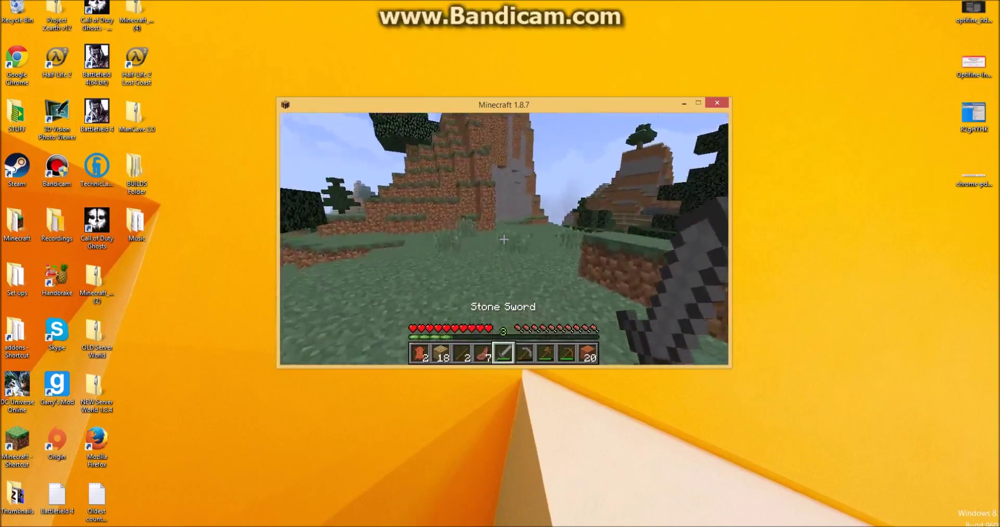
key(w)
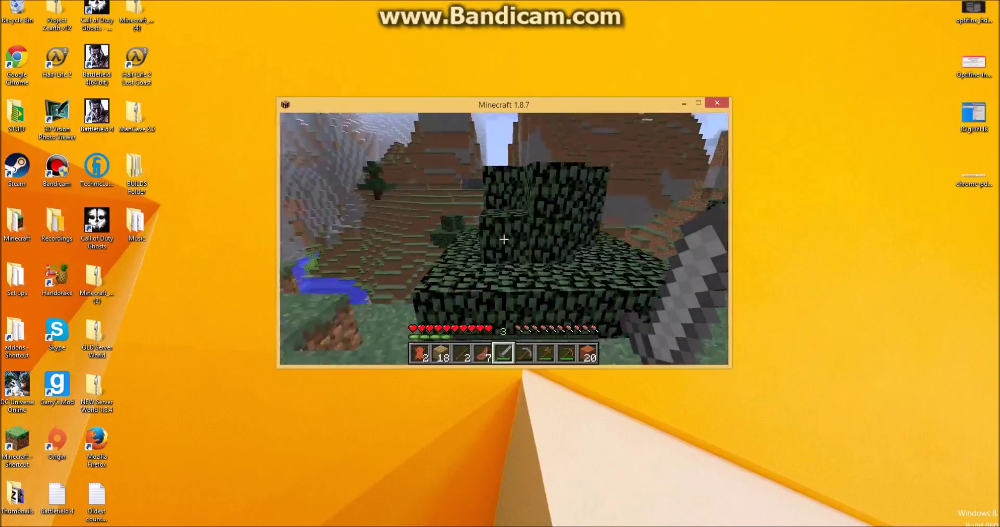
key(space)
key(w)
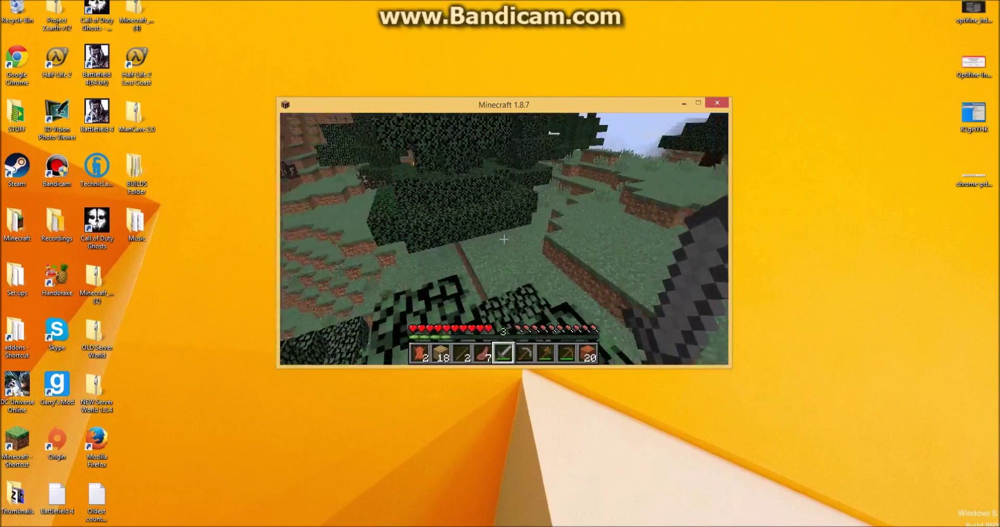
key(w)
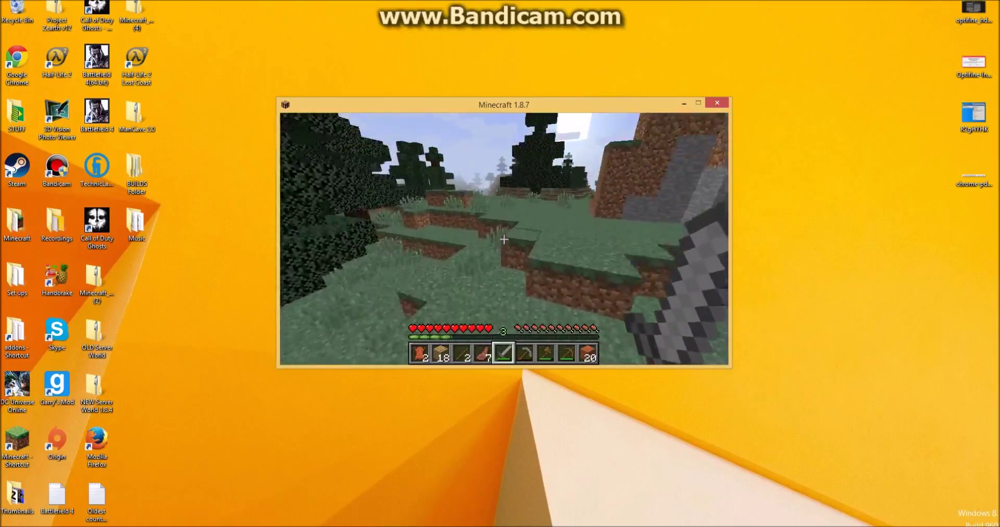
key(w)
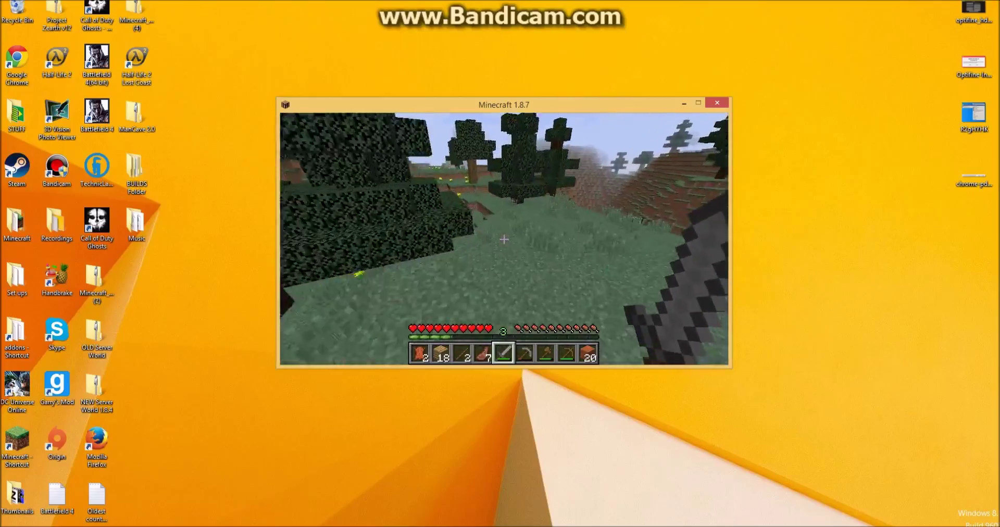
key(w)
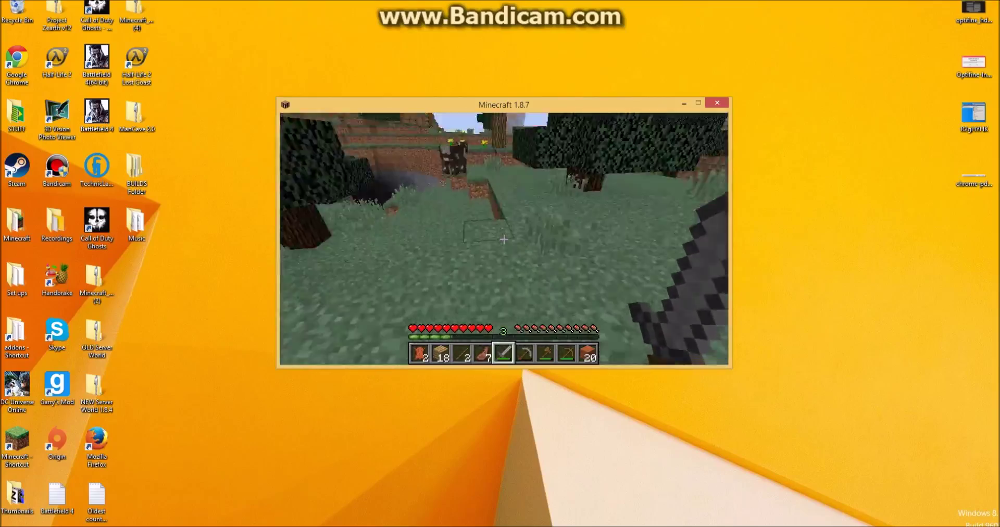
key(w)
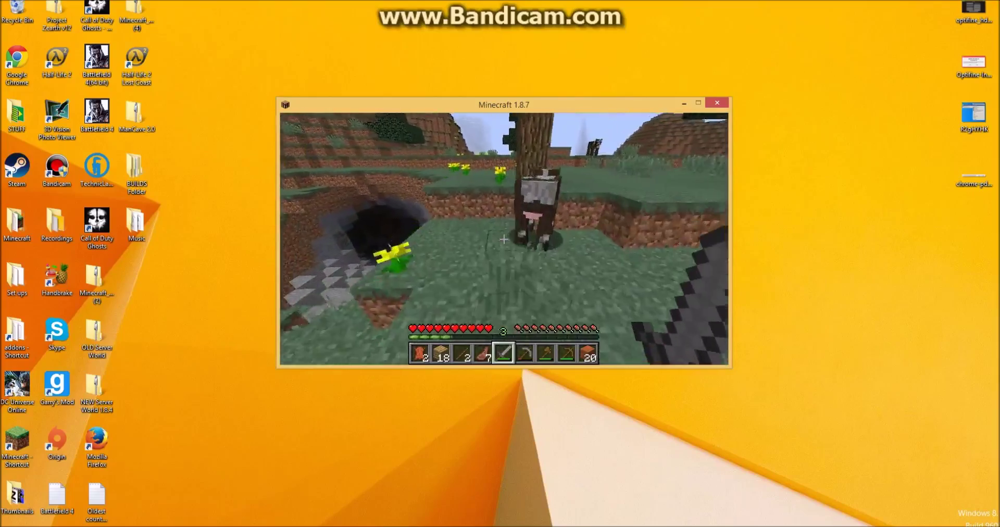
key(w)
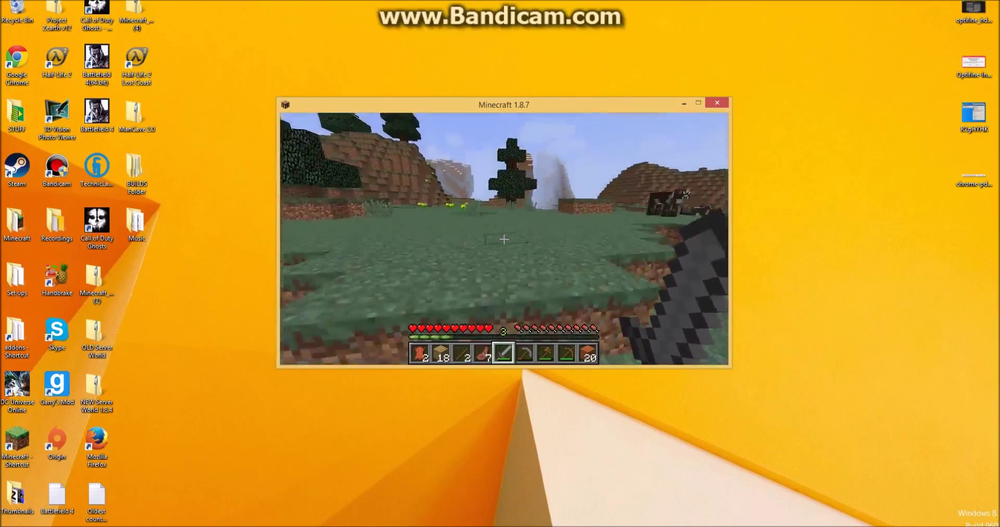
key(Escape)
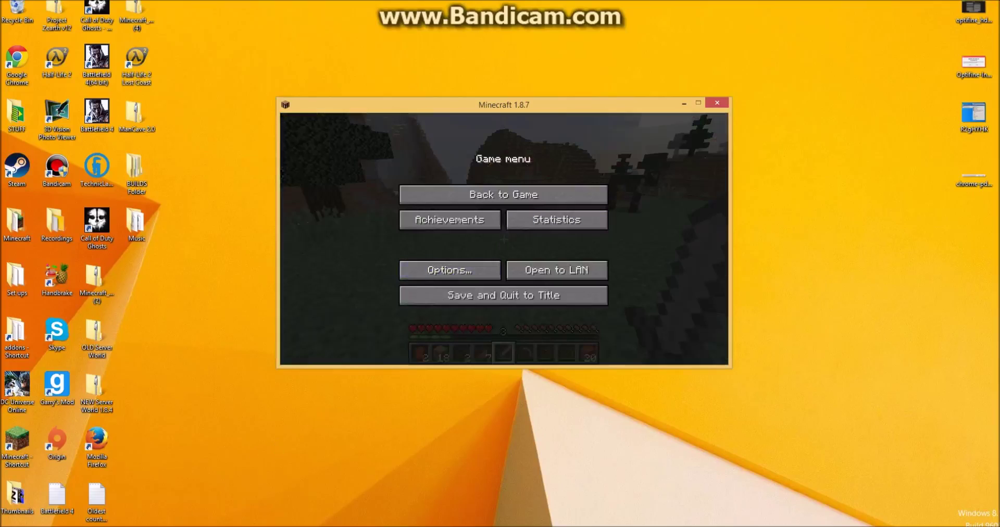
Step: In Chrome, click Download for OptiFine 1.8.7 HD U D6, then leave the adf.ly page
click(138, 482)
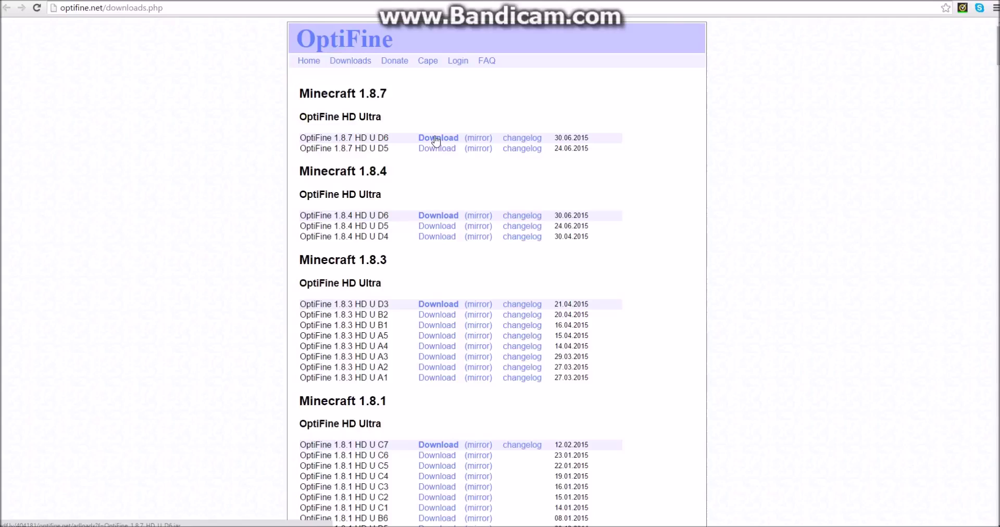
click(437, 140)
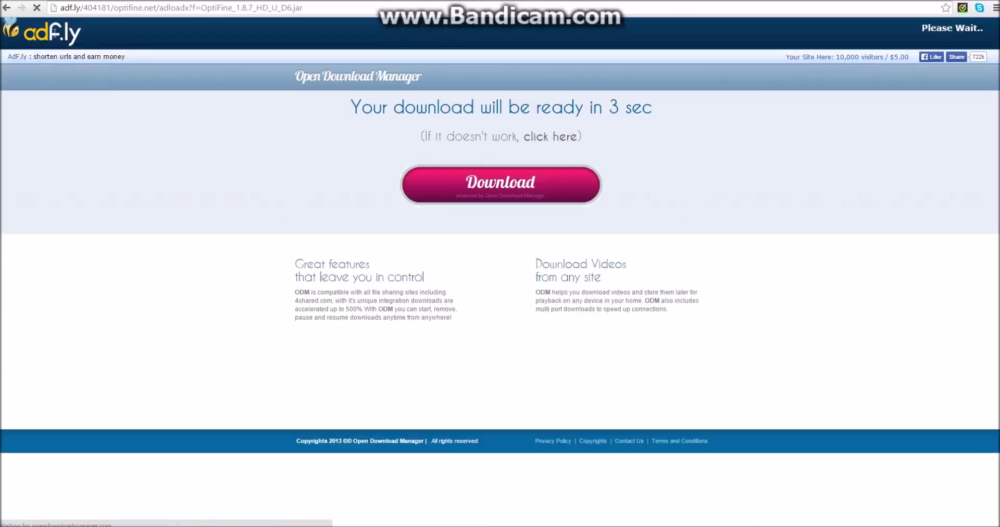
click(473, 108)
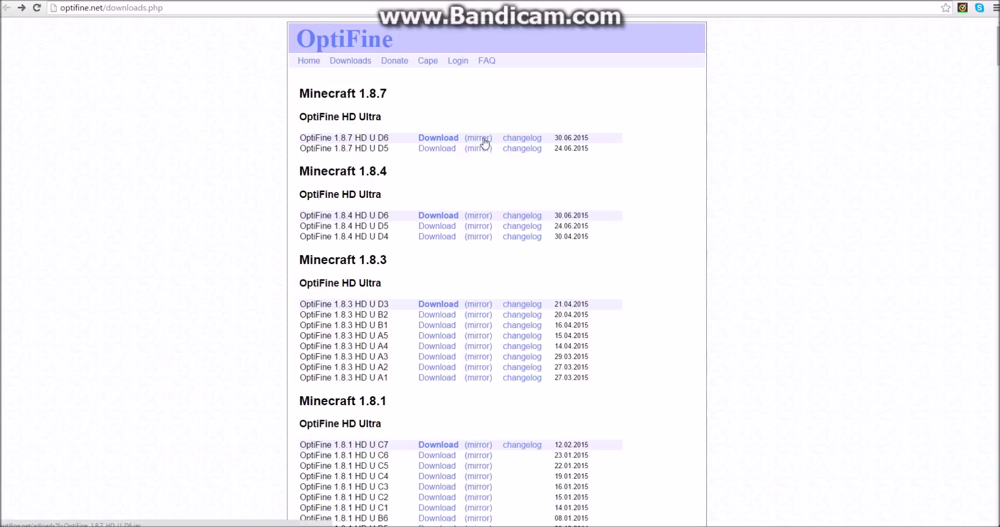
Step: Download OptiFine_1.8.7_HD_U_D6.jar from the mirror page, then discard the flagged download
click(484, 141)
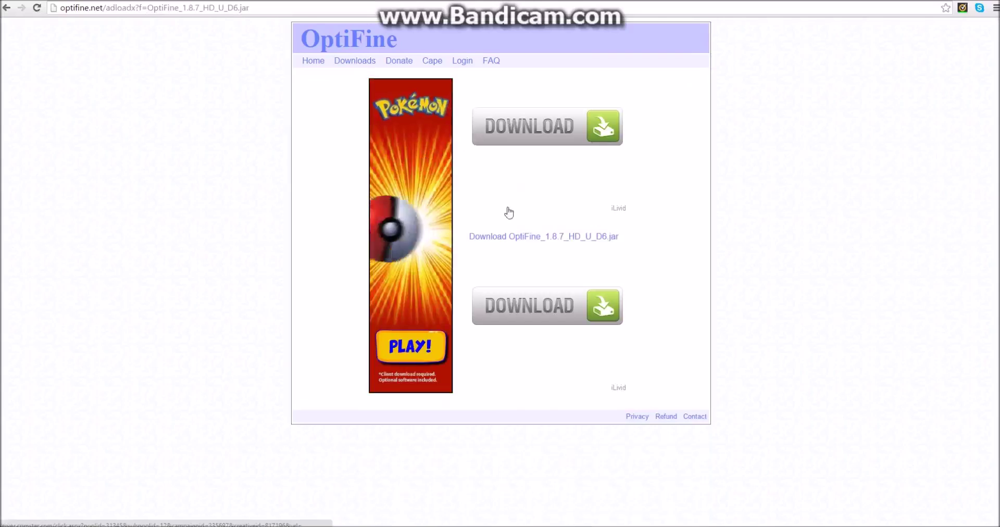
click(531, 241)
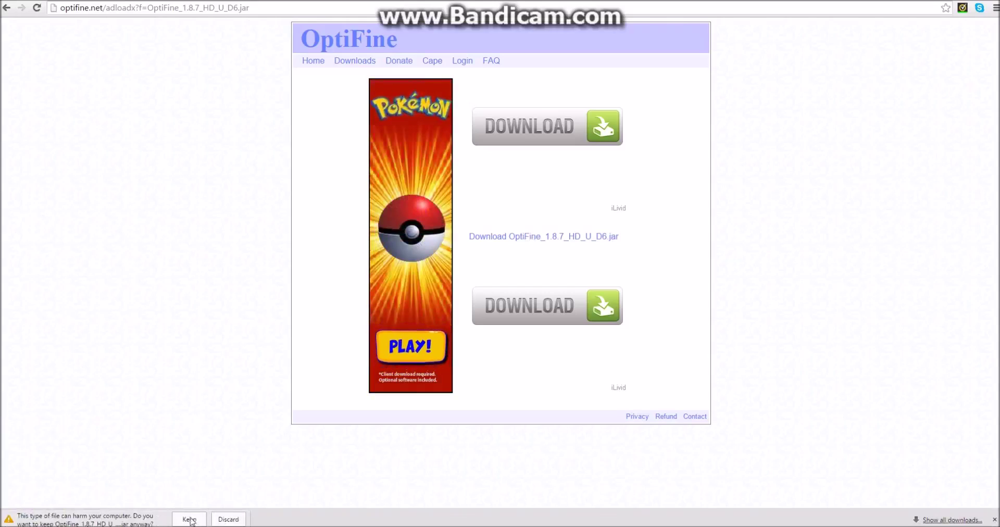
click(227, 520)
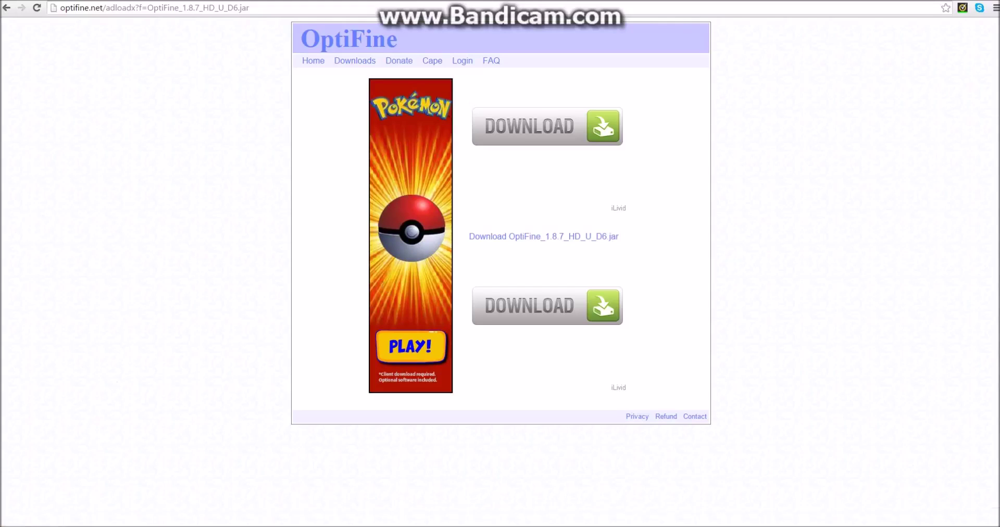
Step: Close the Chrome window and open the download-warning example screenshot
right_click(137, 526)
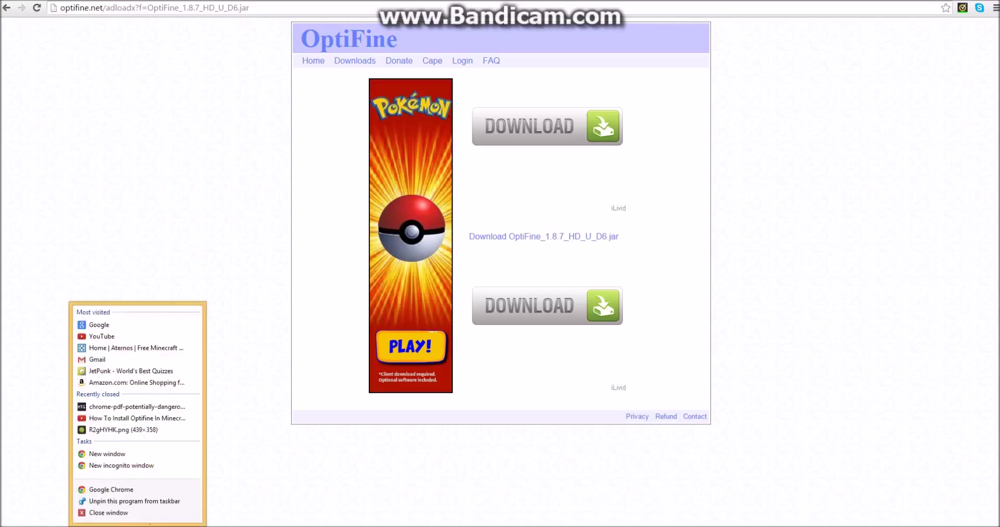
click(152, 513)
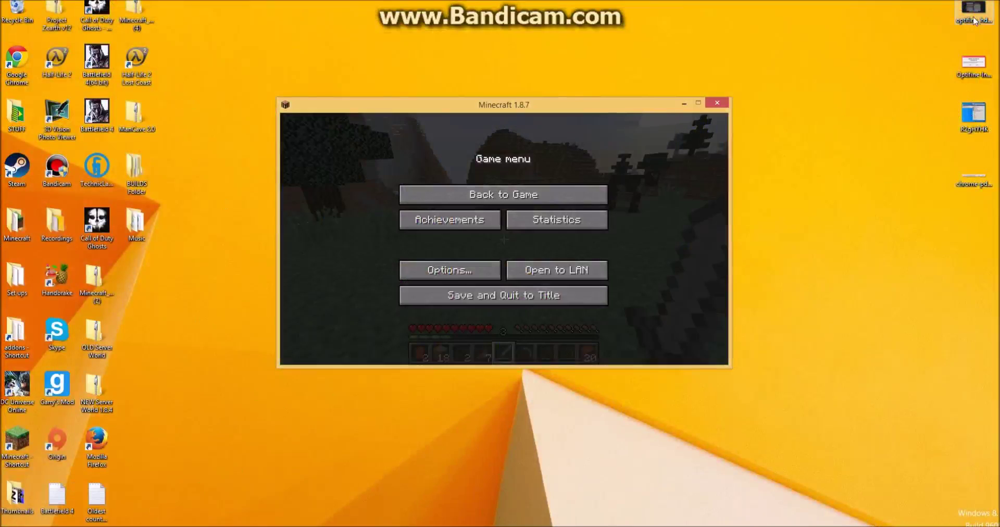
double_click(974, 174)
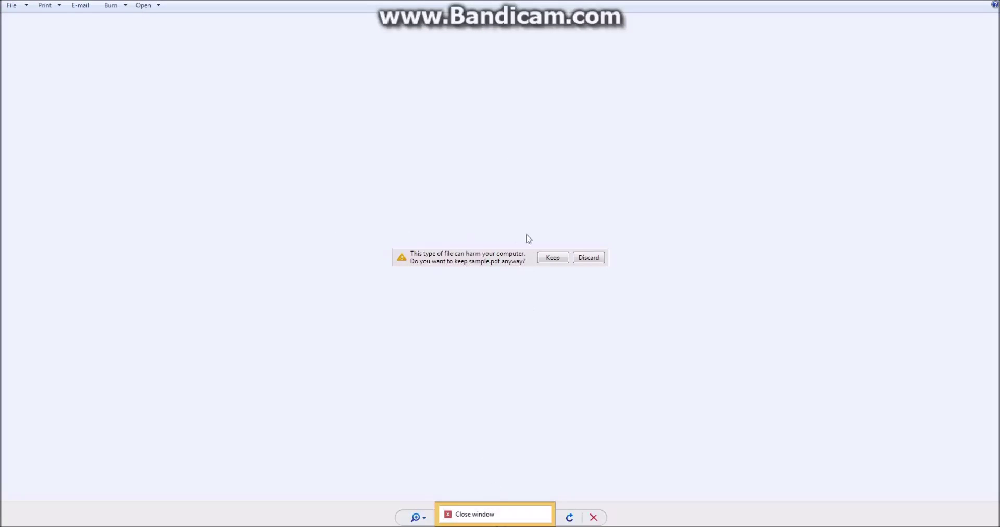
click(492, 515)
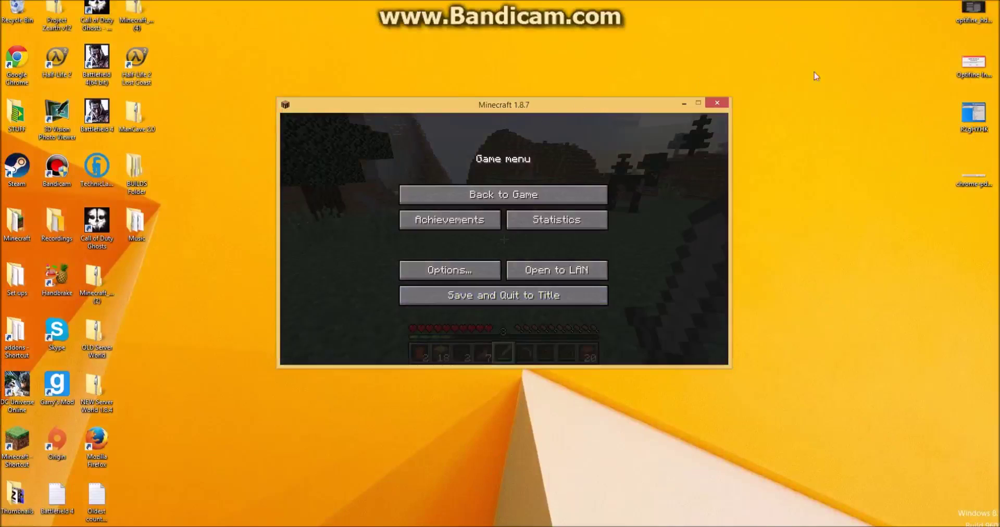
double_click(972, 115)
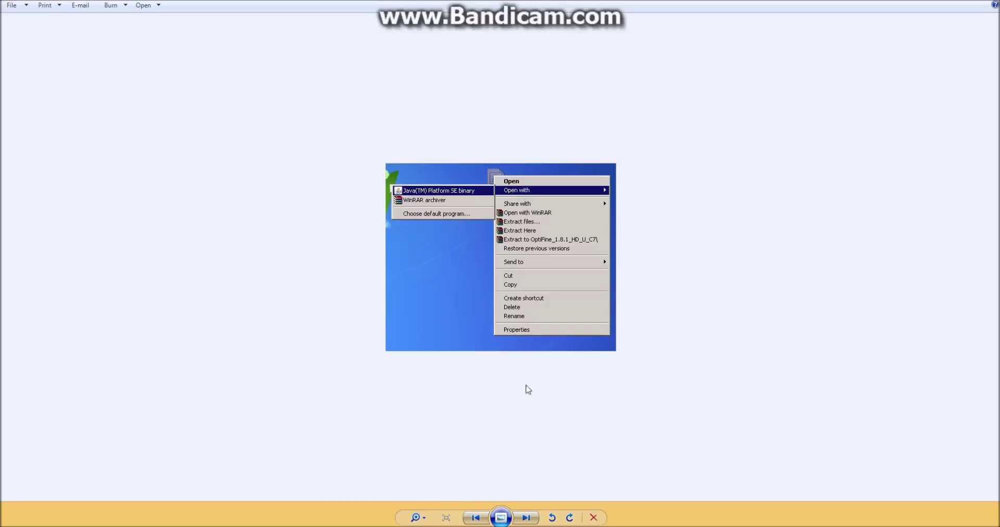
right_click(502, 521)
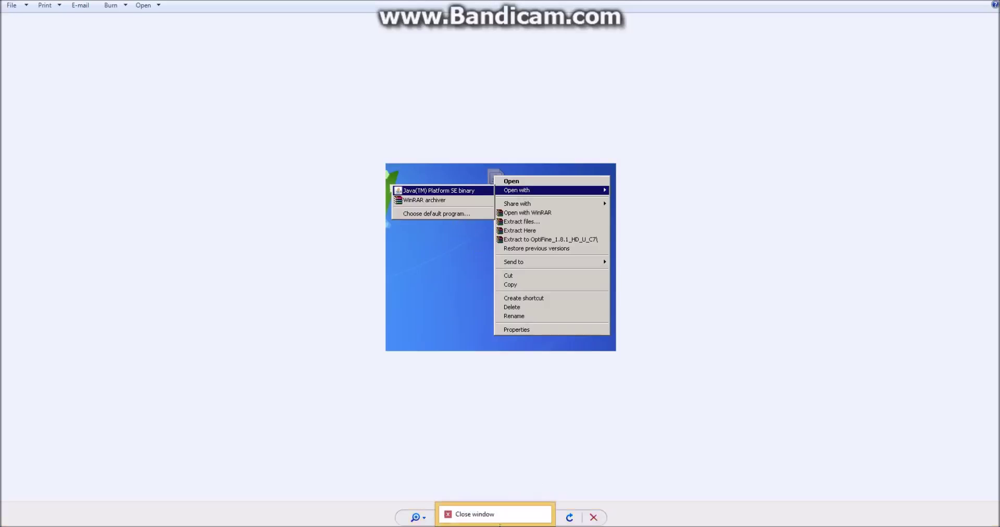
click(502, 518)
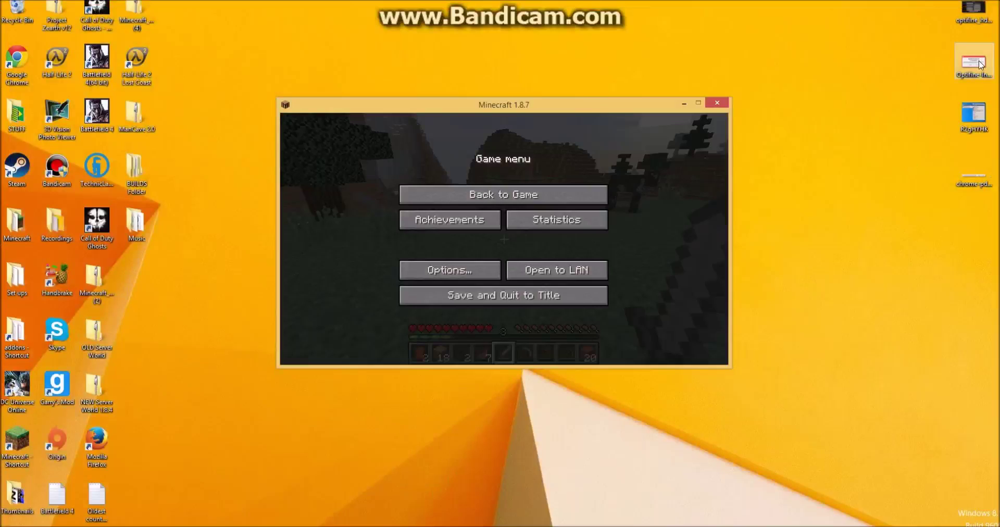
double_click(981, 64)
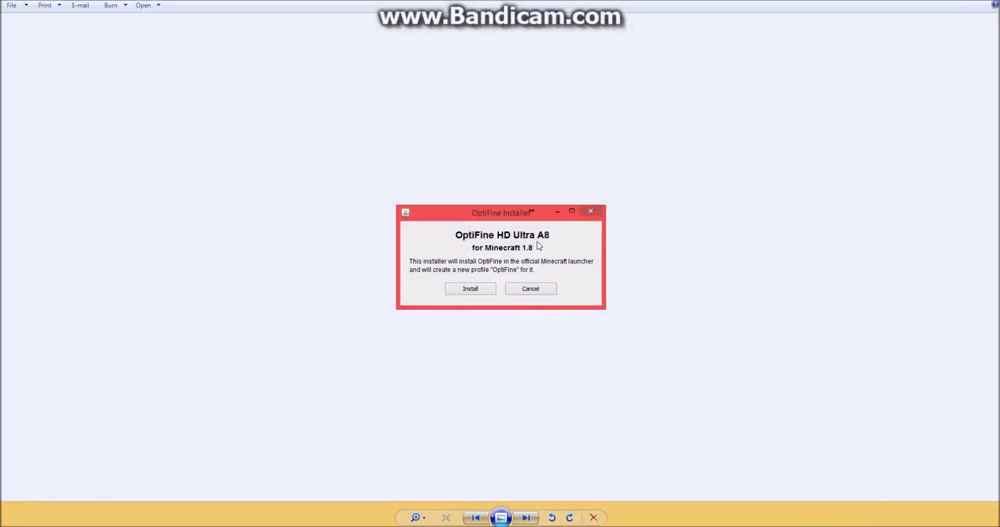
right_click(499, 517)
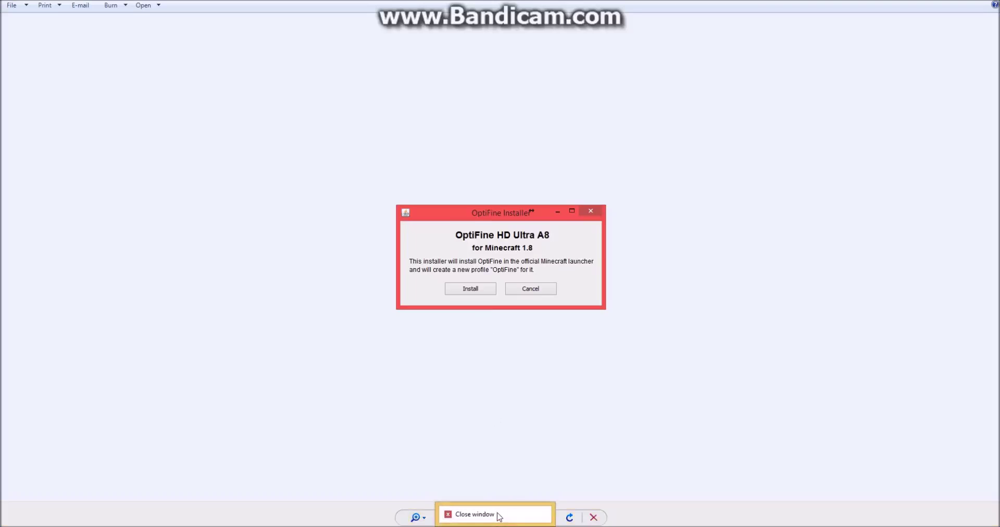
click(499, 516)
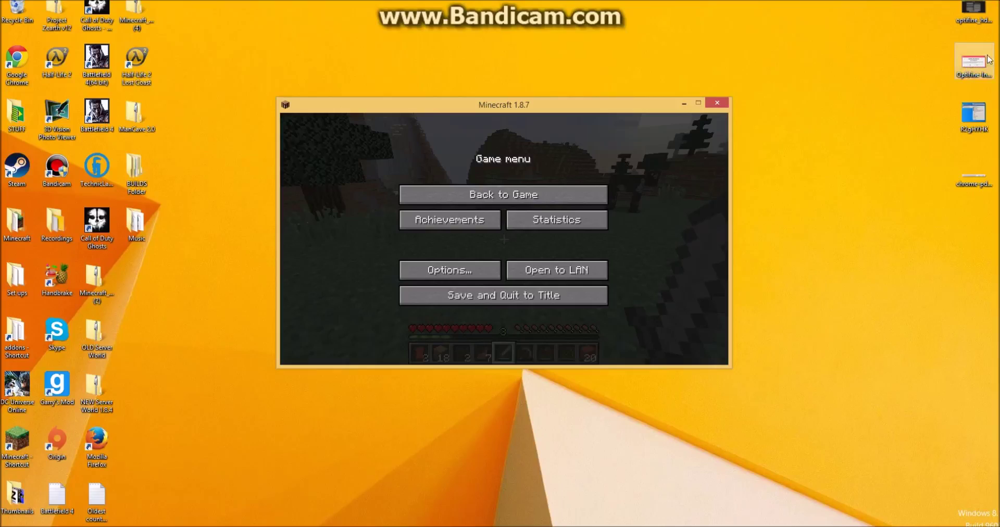
double_click(983, 18)
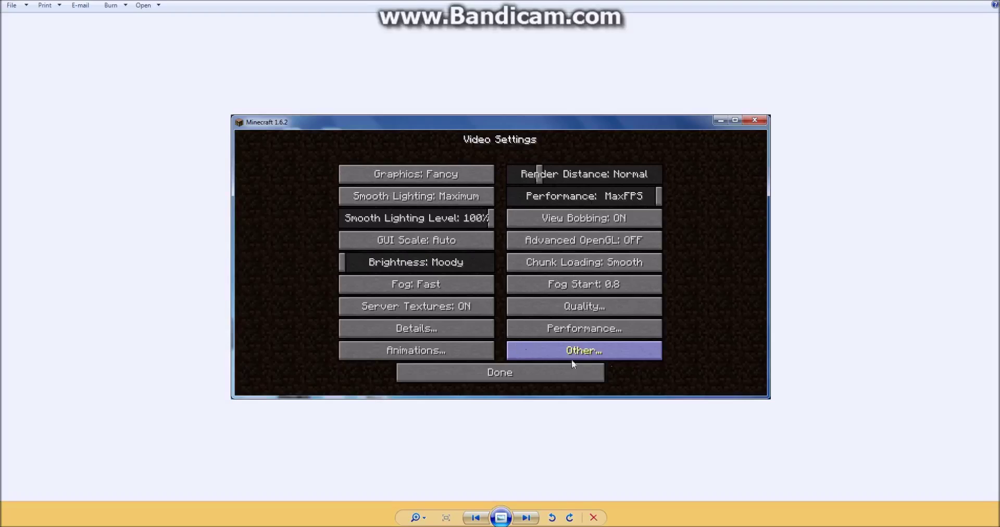
Step: Close Windows Photo Viewer from the taskbar and nudge the Minecraft window slightly left
right_click(521, 518)
click(505, 515)
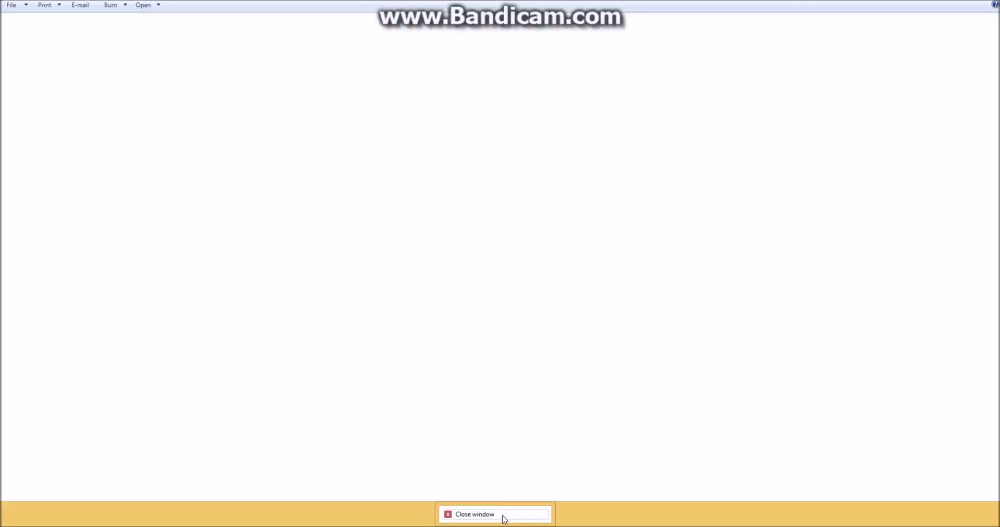
click(504, 516)
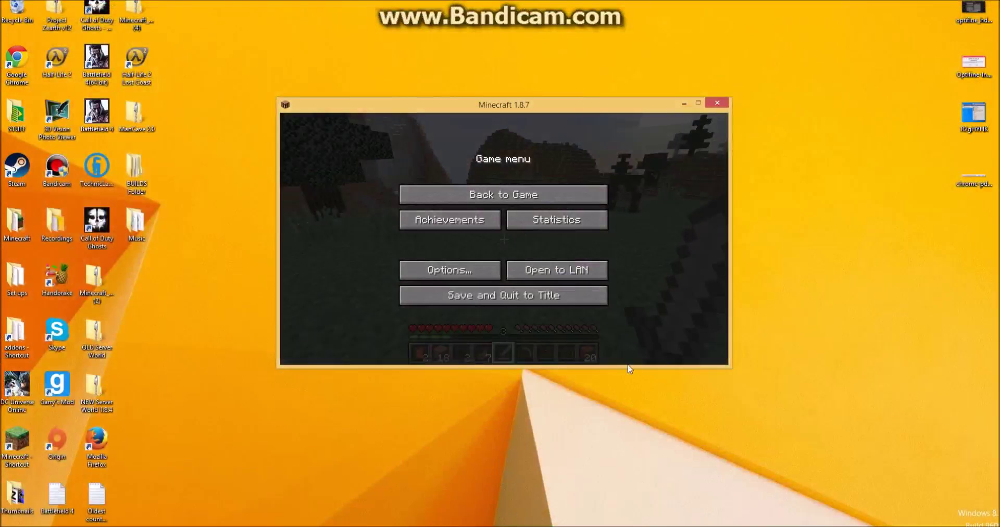
mouse_move(556, 107)
mouse_down()
mouse_move(596, 125)
mouse_move(534, 110)
mouse_up()
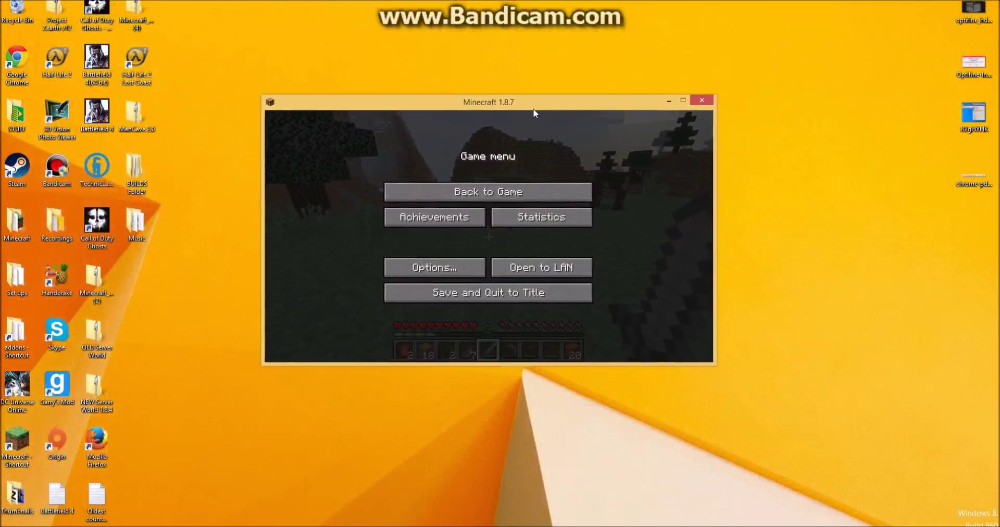
Step: Resume play, walk forward past the dirt ledge, then pause and enter Options
click(506, 192)
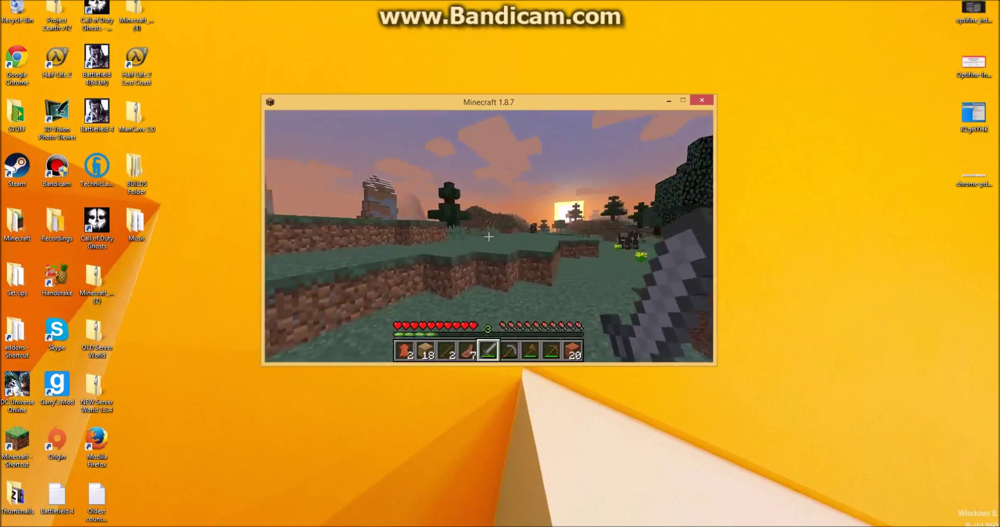
key(w)
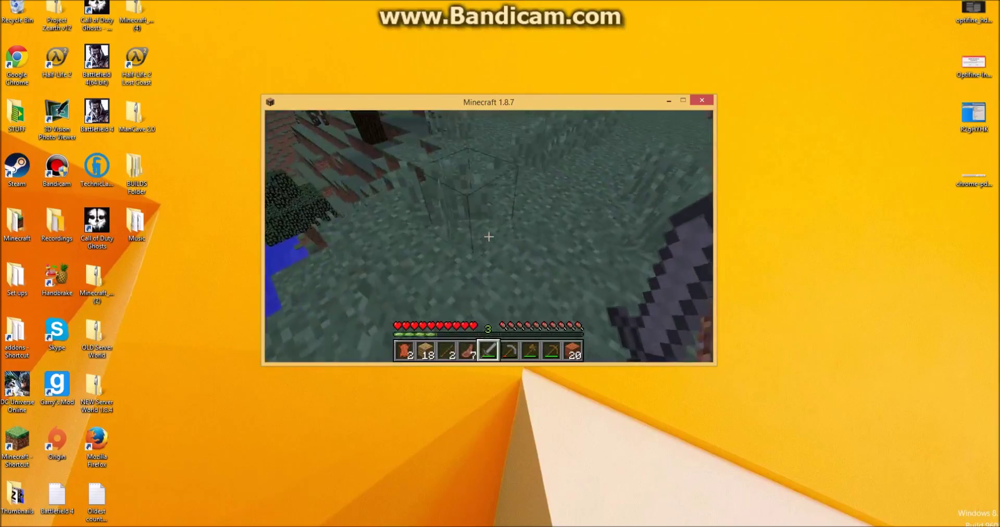
key(Escape)
click(458, 263)
Step: In Video Settings, set Render Distance 12 chunks, Max Framerate 120 fps, Fancy graphics, Maximum smooth lighting
click(457, 259)
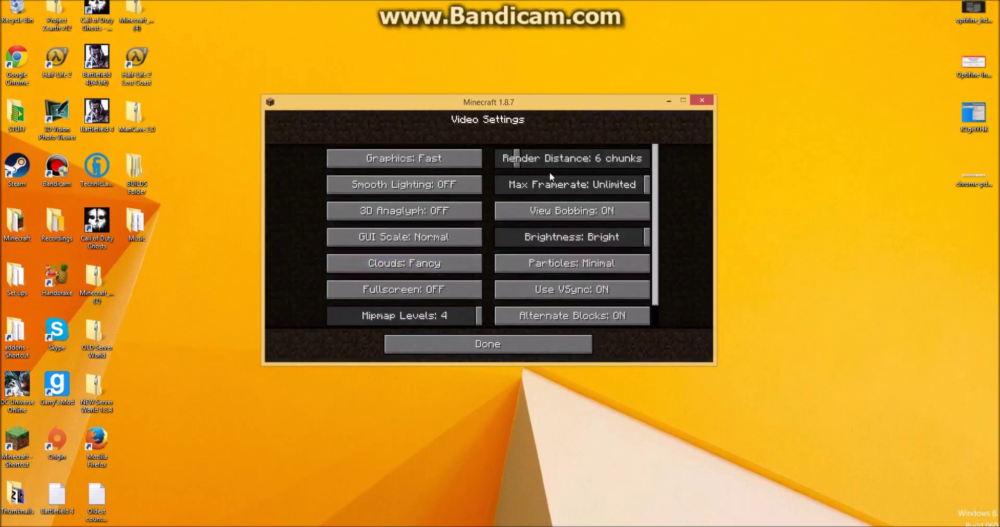
drag(528, 162, 545, 163)
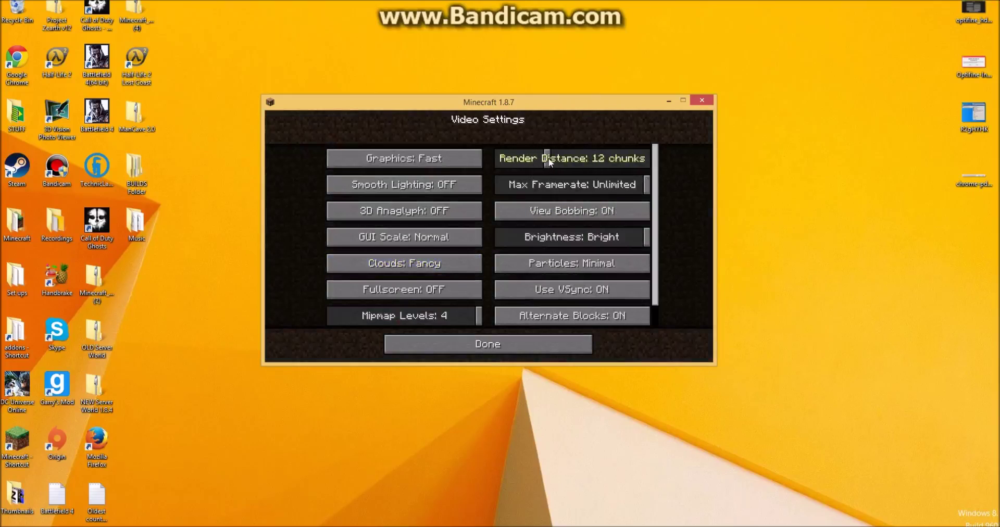
drag(586, 188, 568, 190)
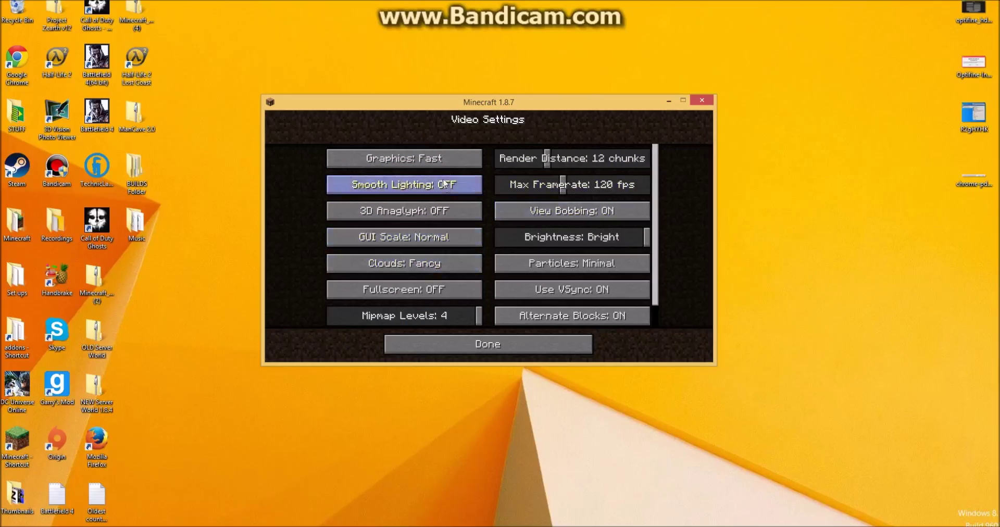
click(448, 159)
click(450, 185)
click(450, 185)
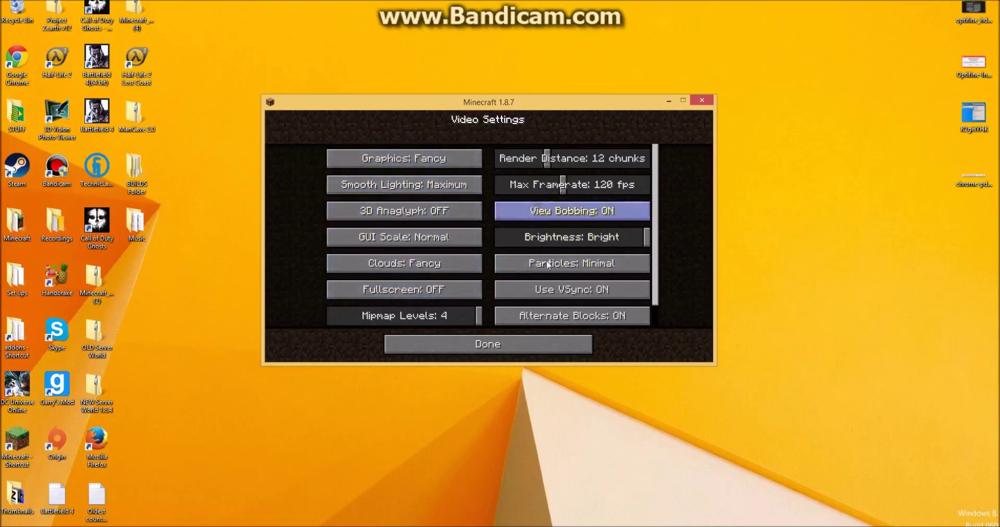
Step: Review the settings list, then close Video Settings and Options and go Back to Game
scroll(657, 258, down, 2)
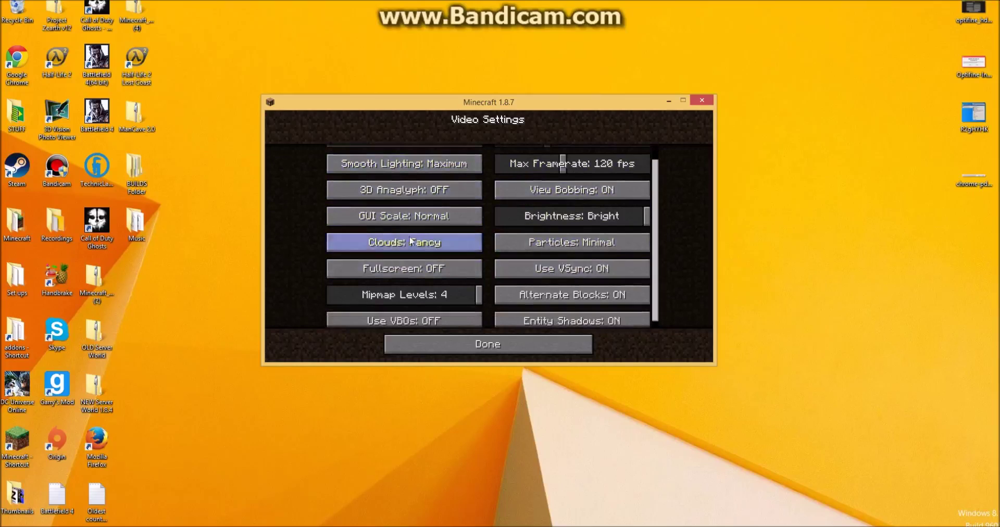
scroll(651, 232, down, 1)
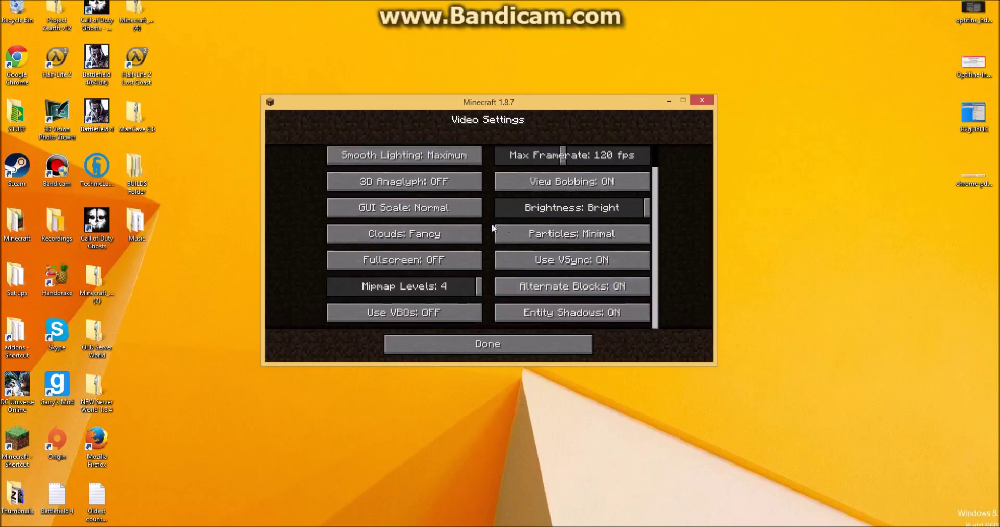
scroll(658, 261, up, 3)
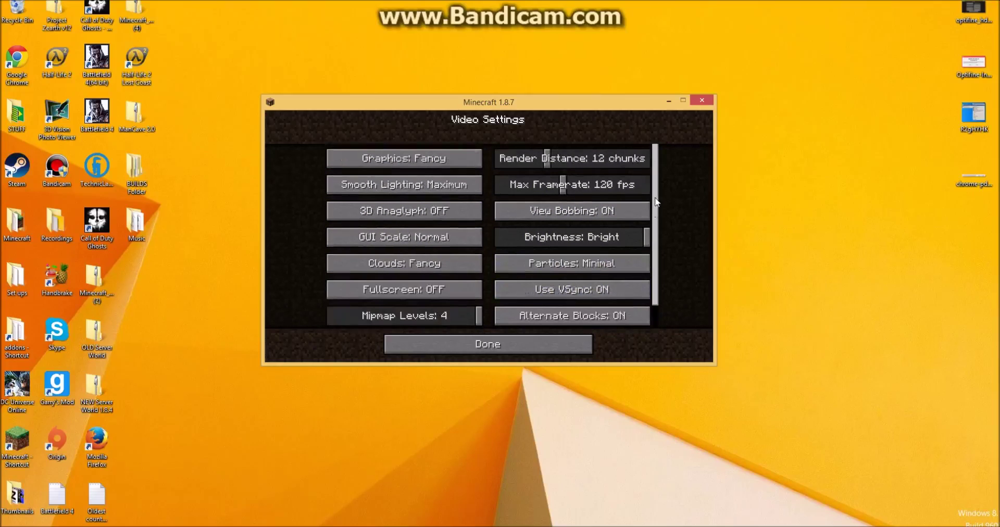
scroll(667, 240, down, 2)
scroll(677, 271, up, 2)
scroll(677, 281, down, 2)
scroll(656, 219, up, 2)
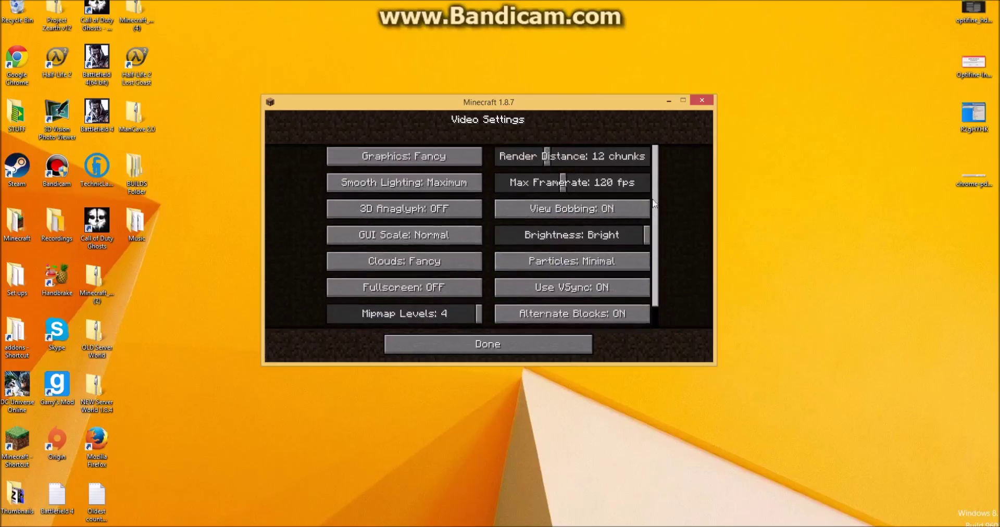
scroll(655, 209, down, 1)
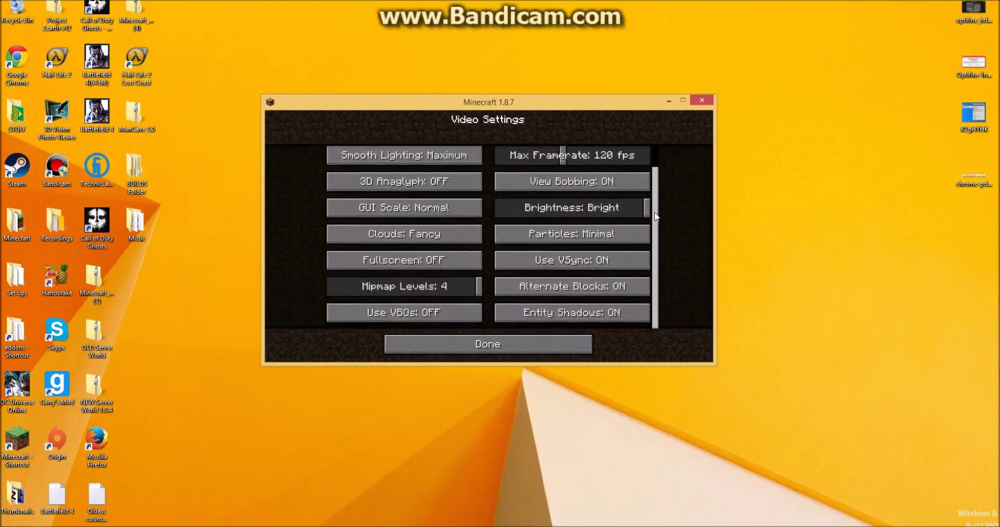
scroll(658, 198, up, 1)
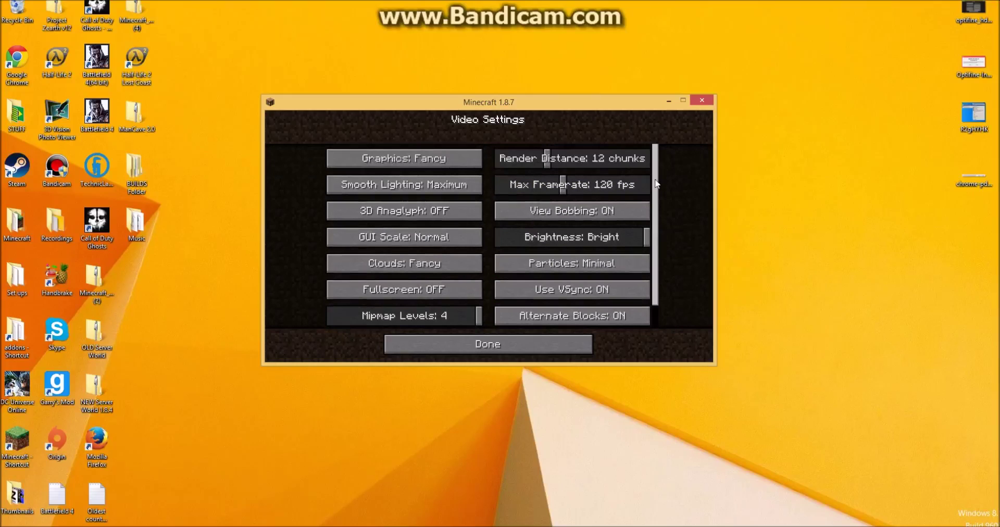
scroll(662, 174, down, 1)
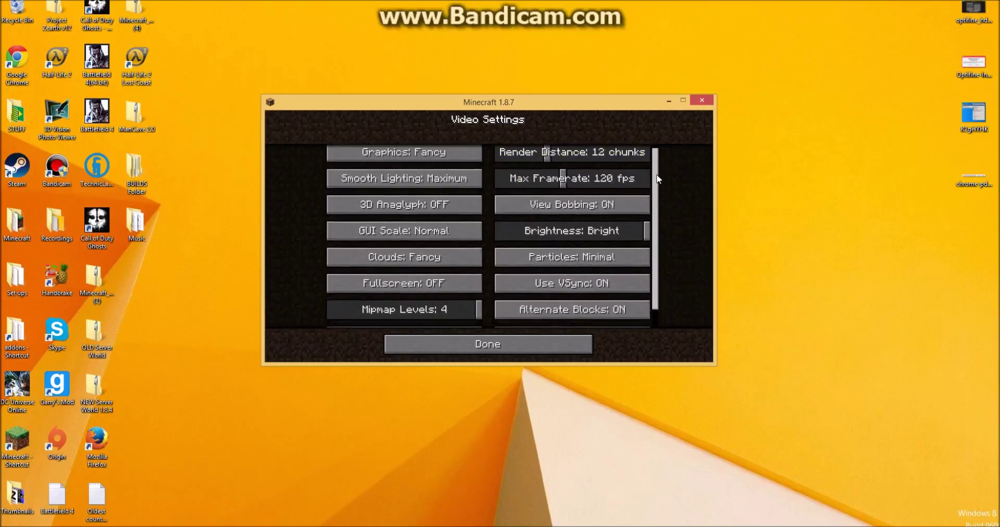
scroll(659, 172, up, 1)
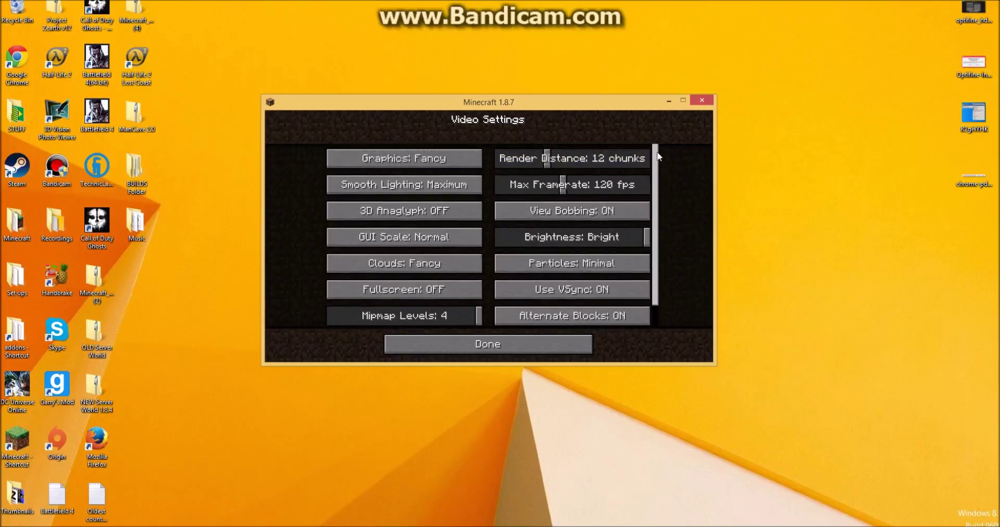
scroll(658, 157, down, 1)
scroll(657, 167, up, 1)
scroll(658, 229, down, 2)
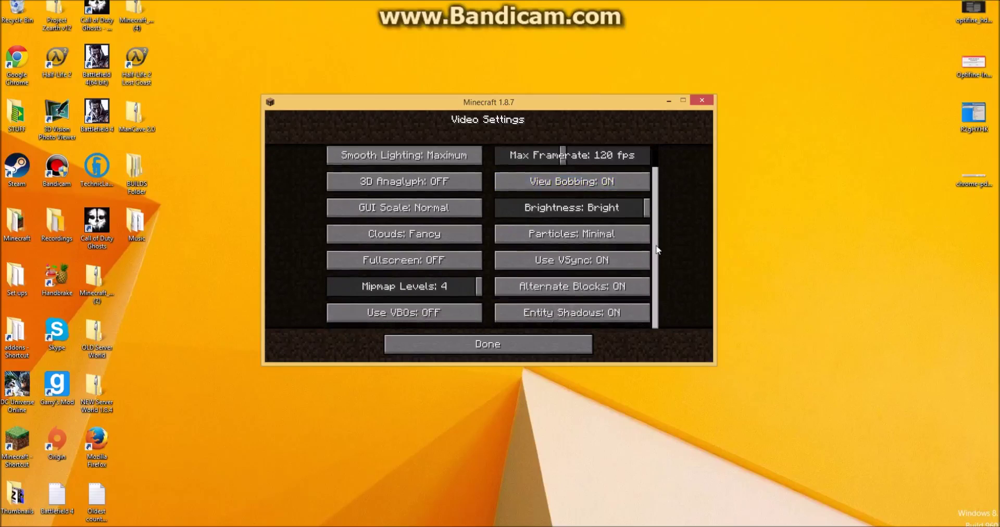
scroll(651, 234, up, 1)
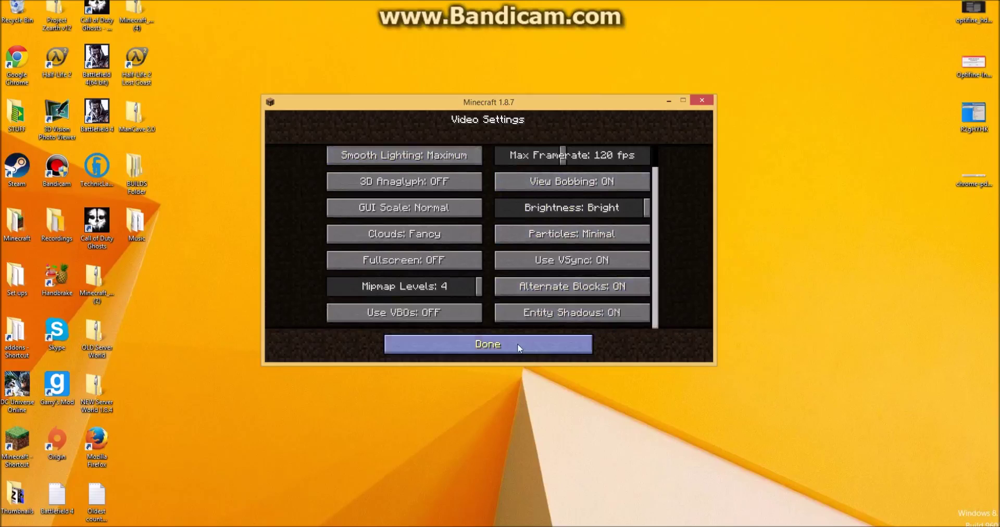
click(437, 345)
click(532, 336)
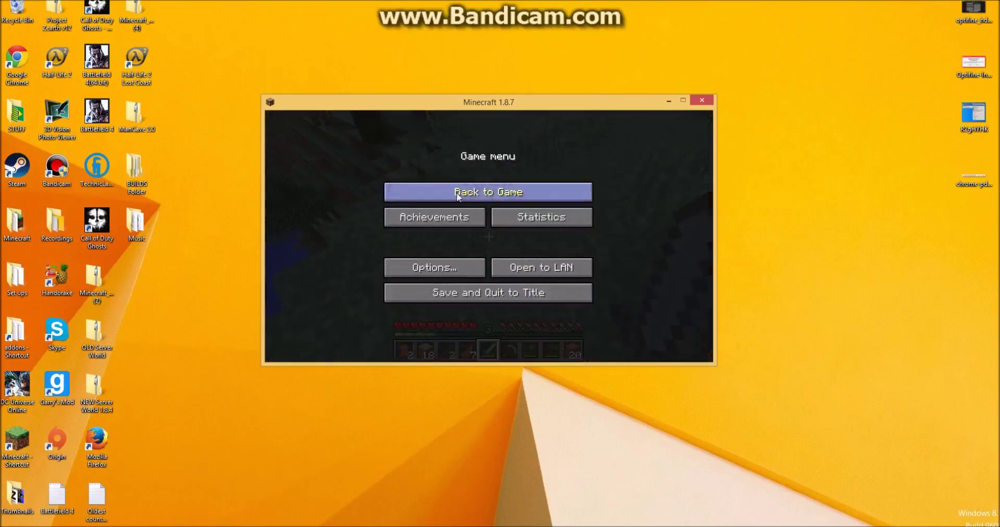
click(457, 193)
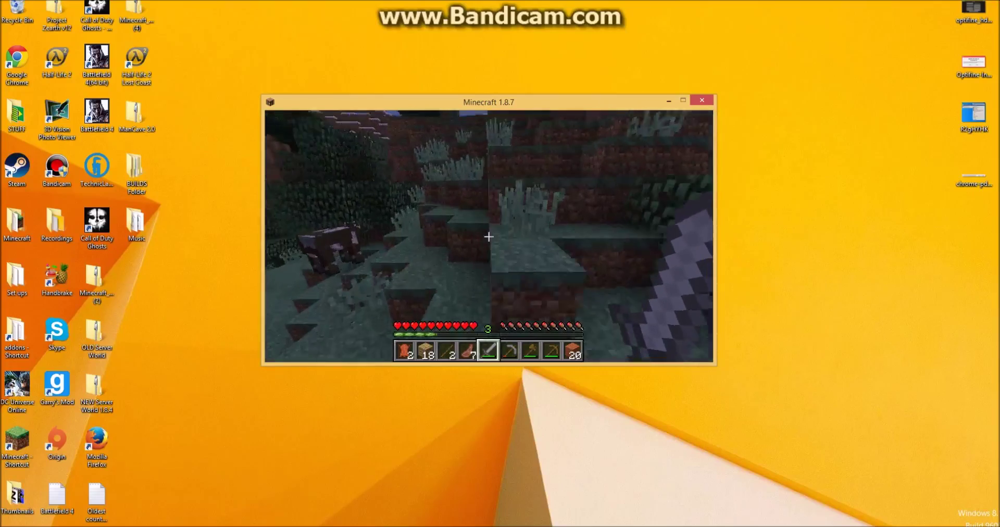
Step: Keep playing at night, scrolling the hotbar until the stone sword is in hand
scroll(489, 236, down, 1)
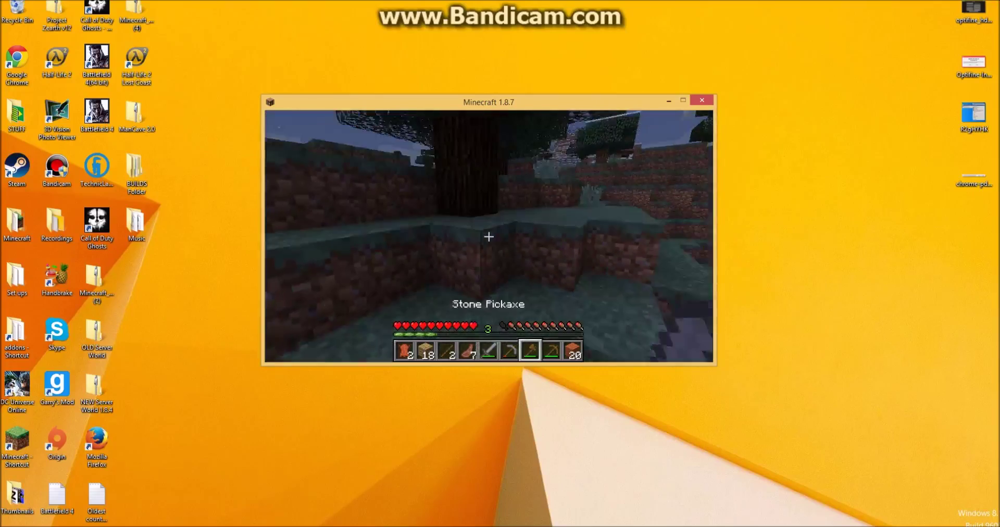
scroll(488, 236, up, 1)
scroll(488, 237, up, 1)
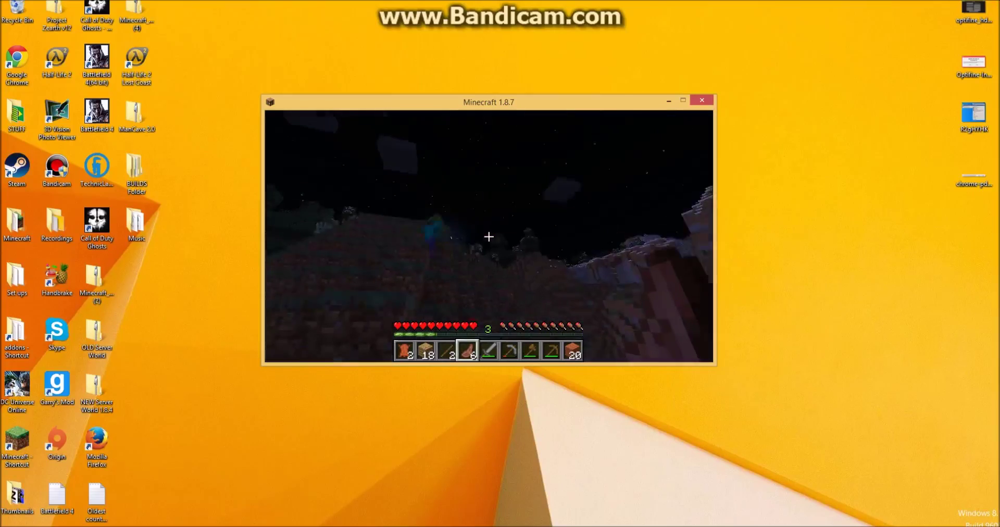
scroll(488, 236, up, 2)
scroll(489, 237, down, 3)
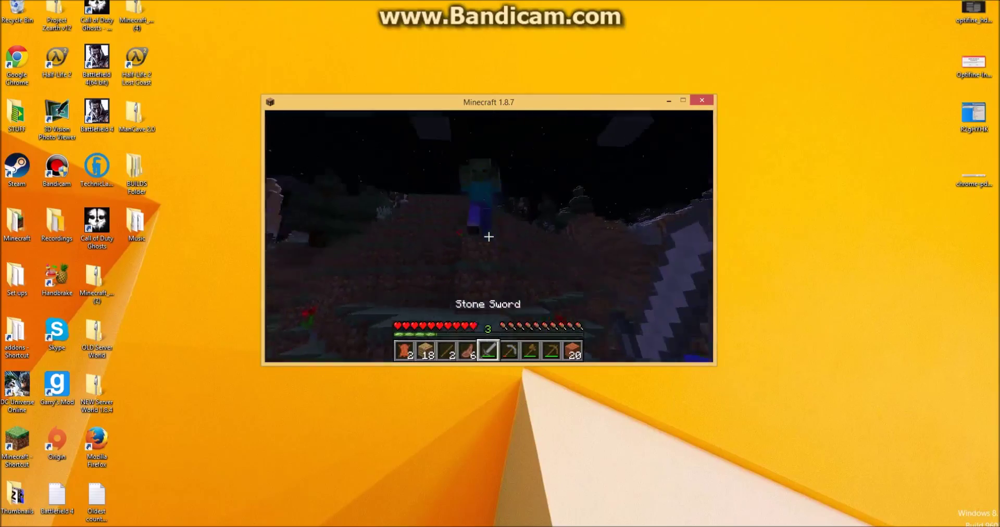